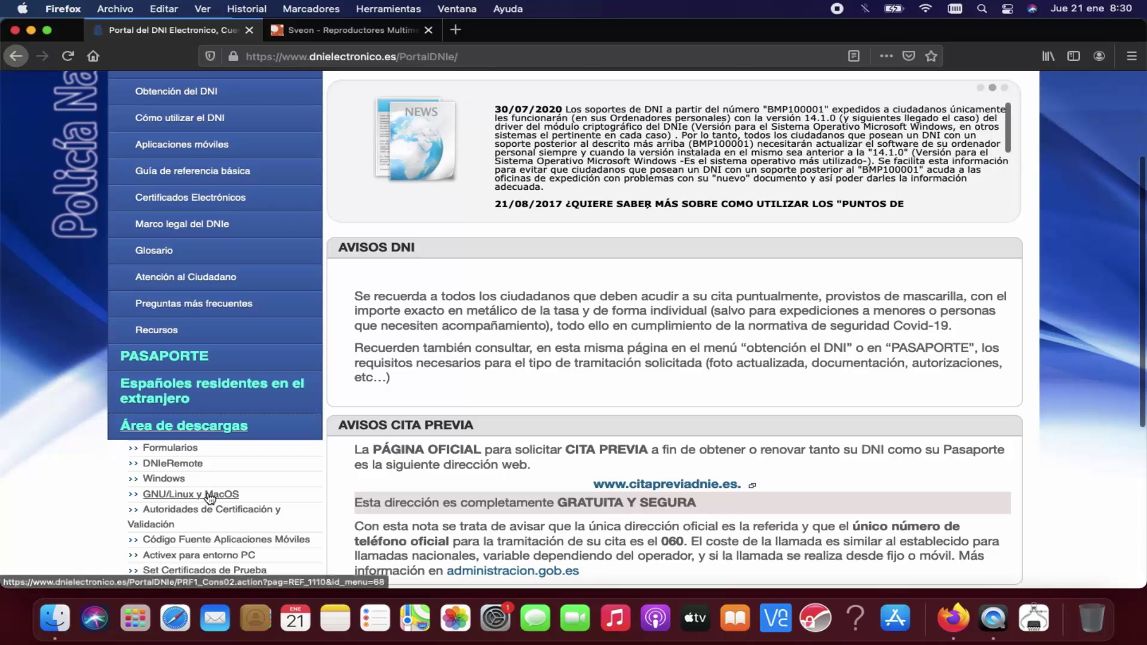
- Download the DNIe installer for Mac 10.15 (Catalina) version 1.6.1 in dmg format and open it with DiskImageMounter
left_click(202, 494)
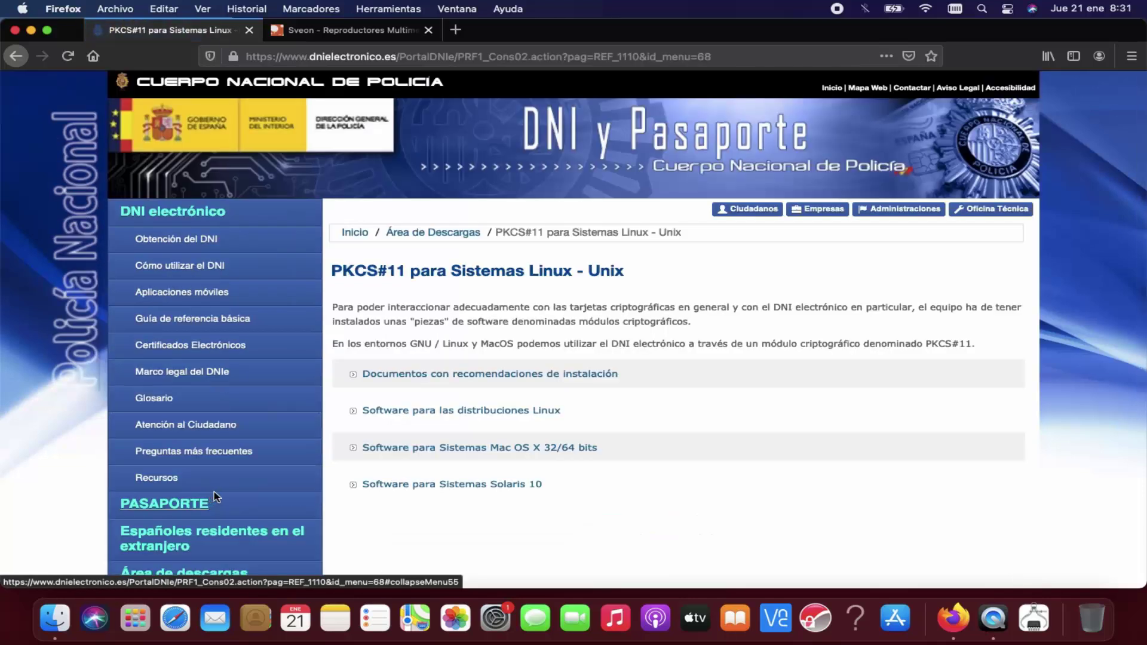
left_click(487, 449)
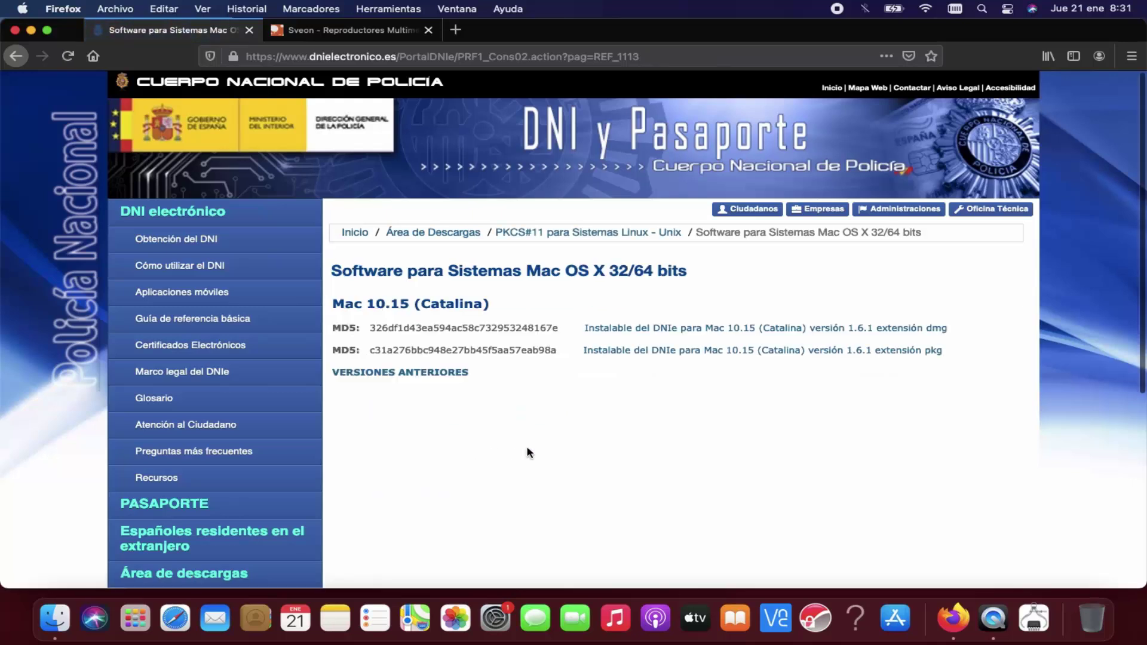
left_click(696, 332)
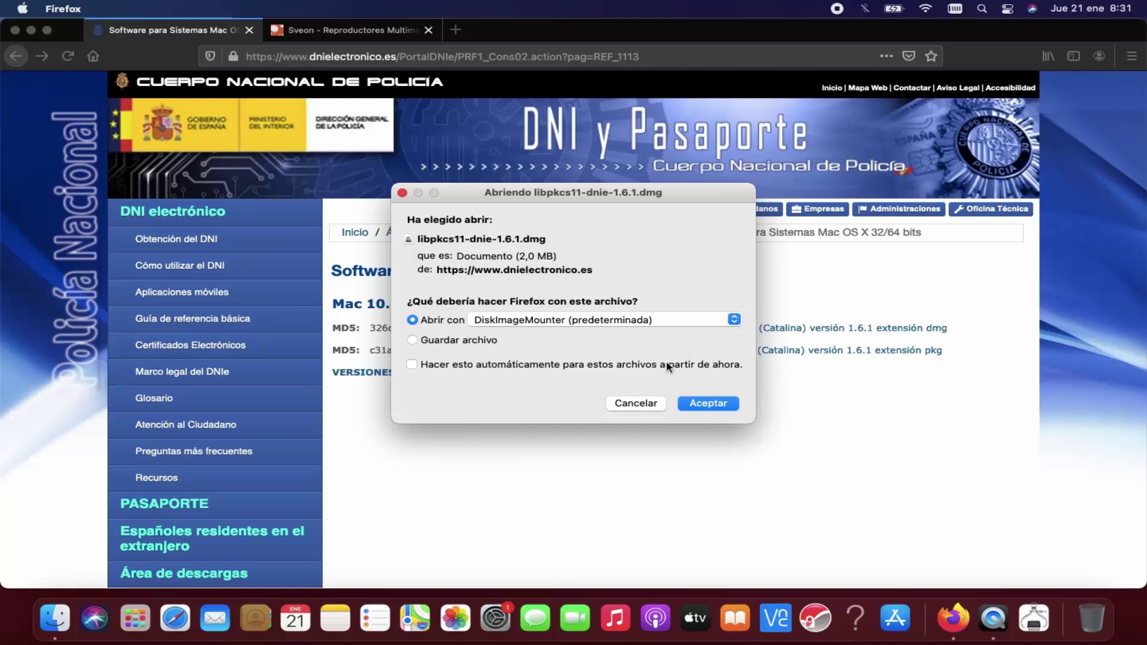
left_click(706, 406)
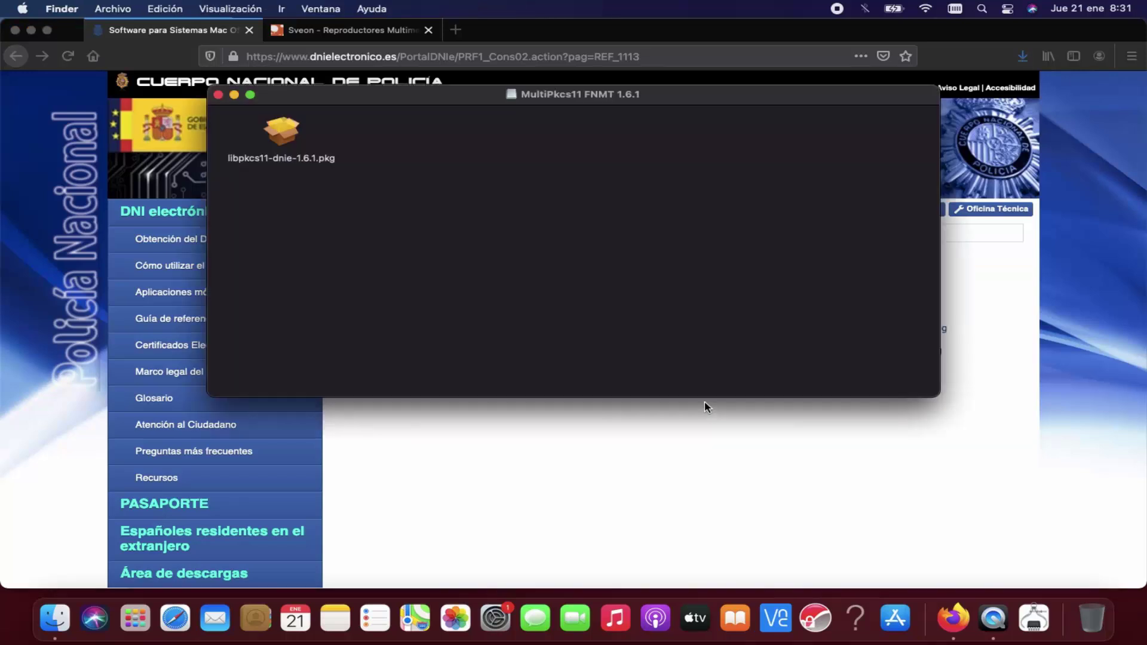
- Launch libpkcs11-dnie-1.6.1.pkg and allow it to open anyway through the general Security & Privacy settings in System Preferences
double_click(282, 145)
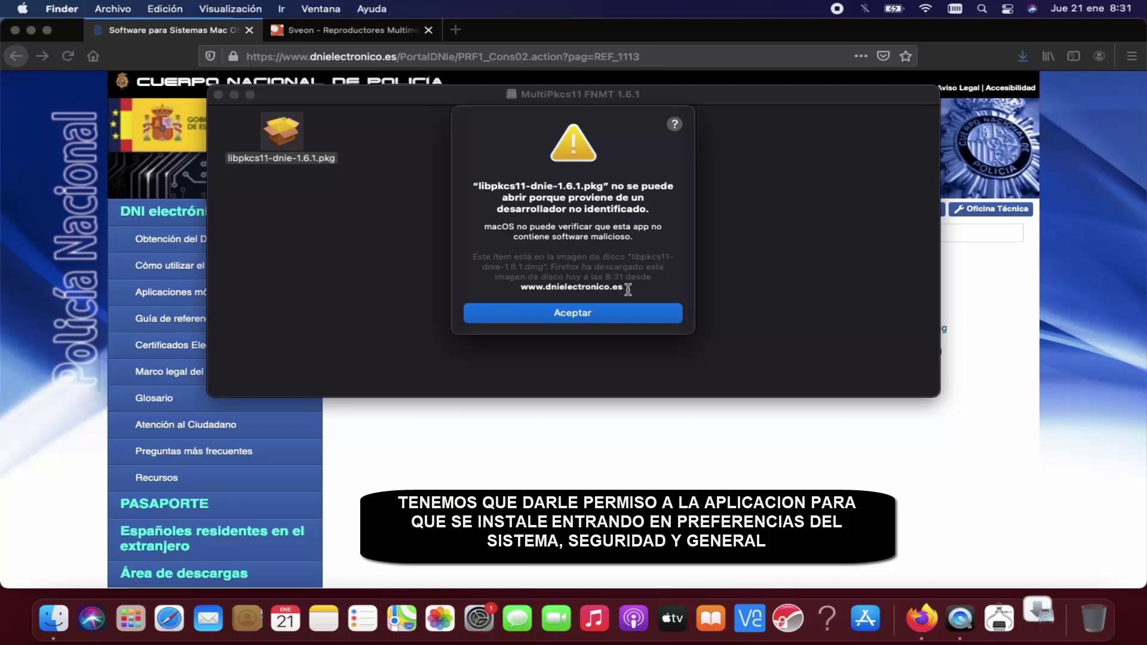
left_click(621, 312)
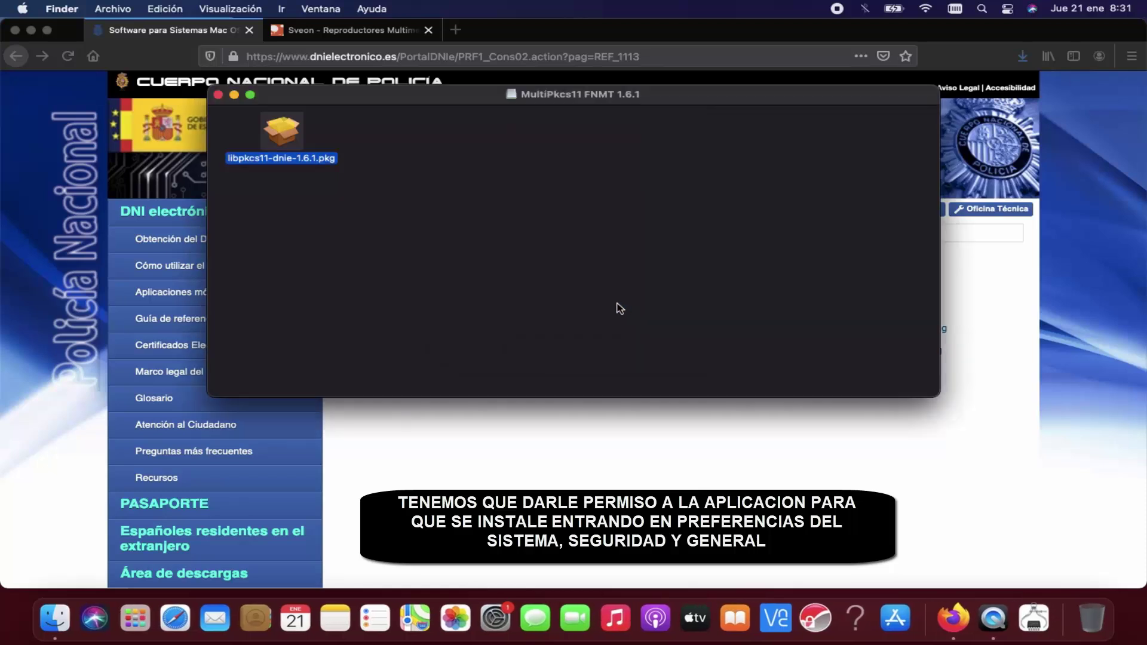
left_click(24, 8)
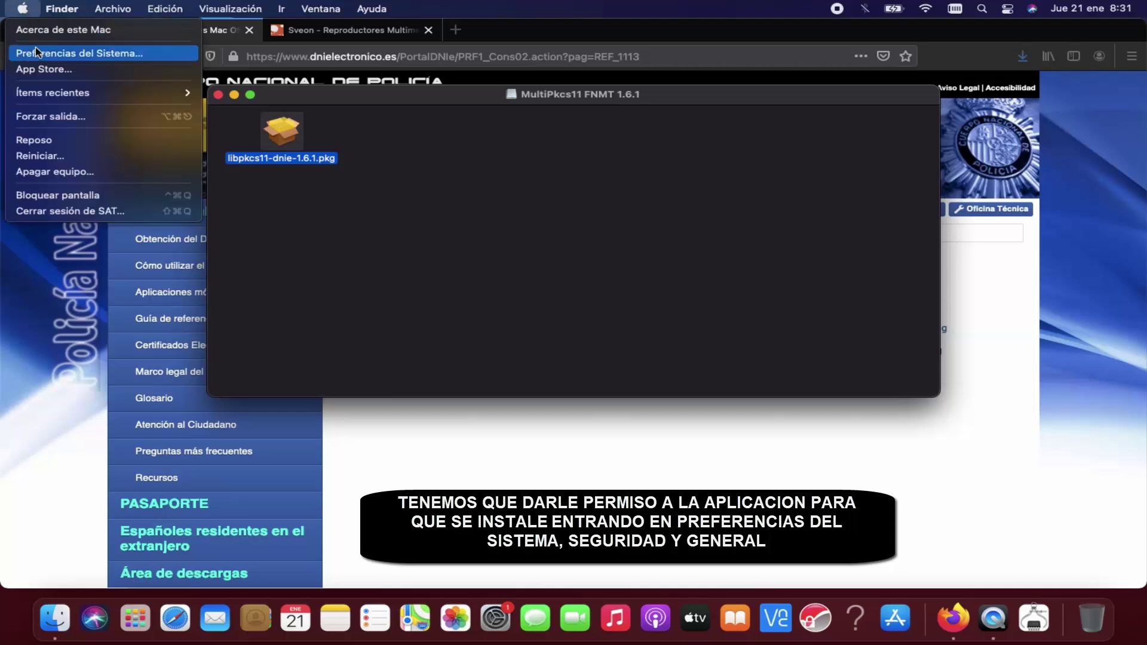
left_click(72, 54)
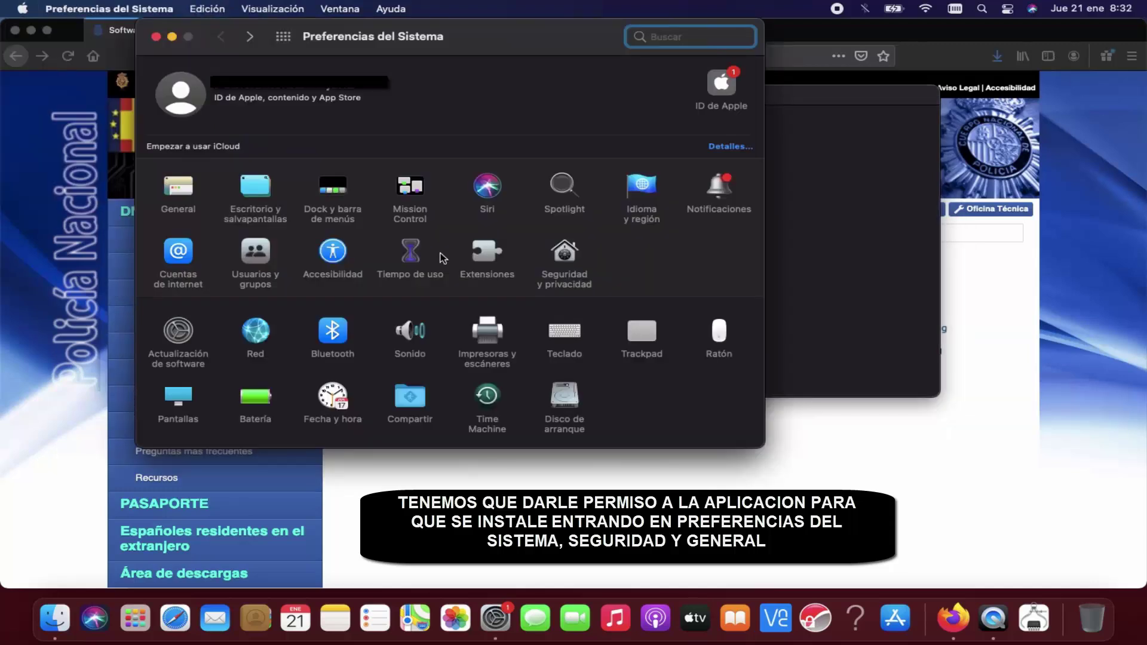
left_click(568, 254)
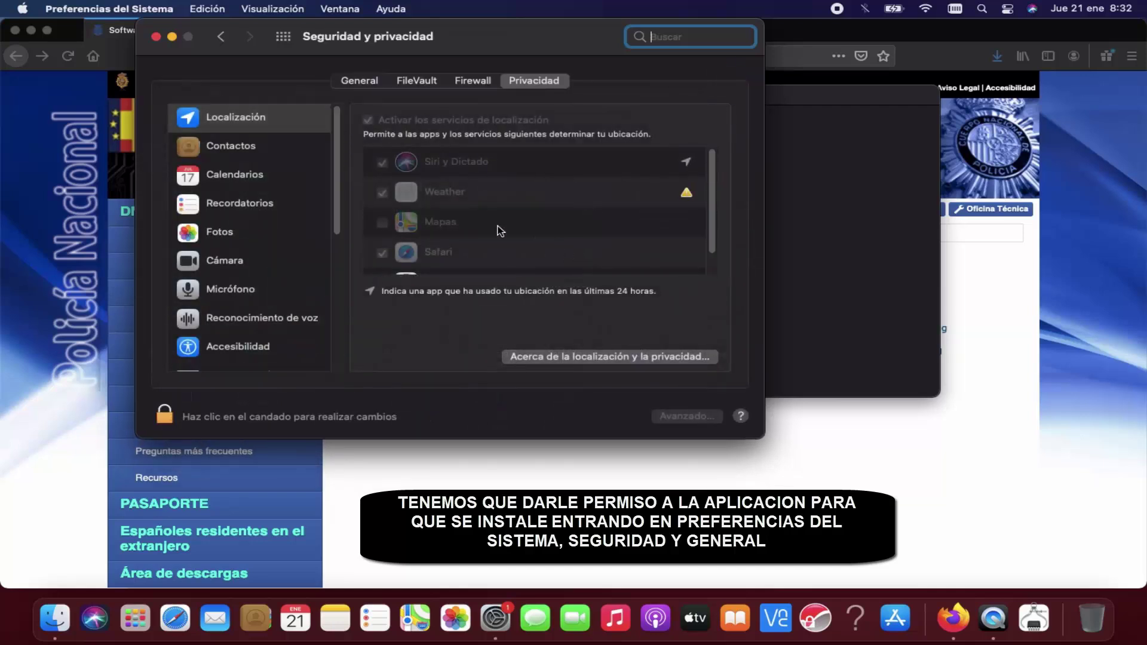
left_click(359, 80)
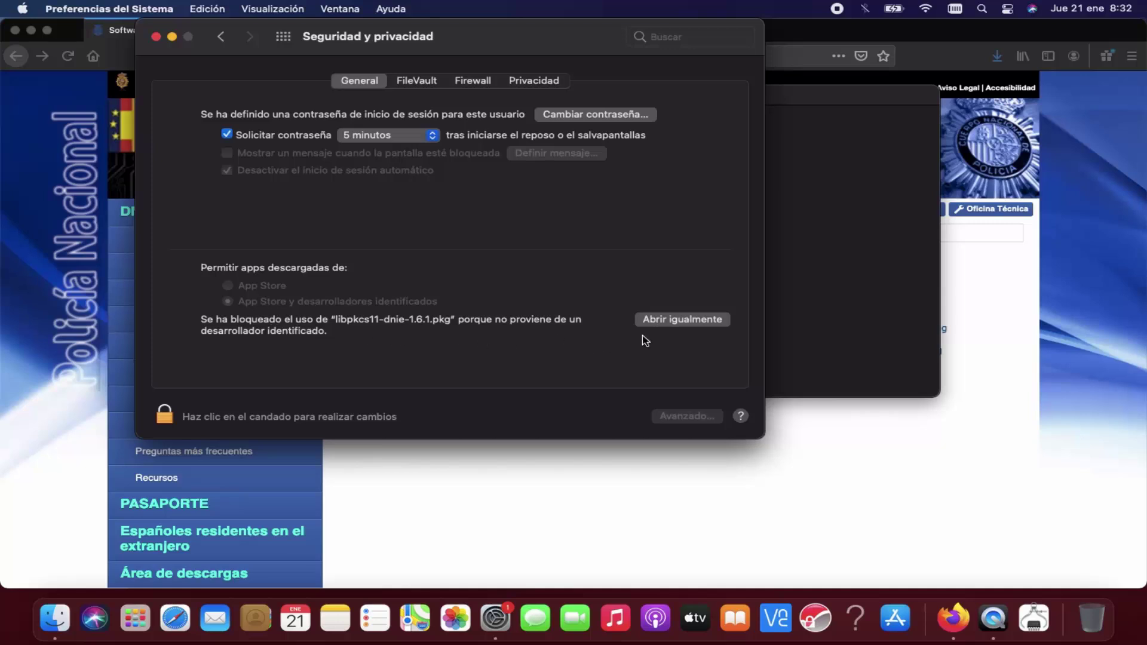
left_click(654, 321)
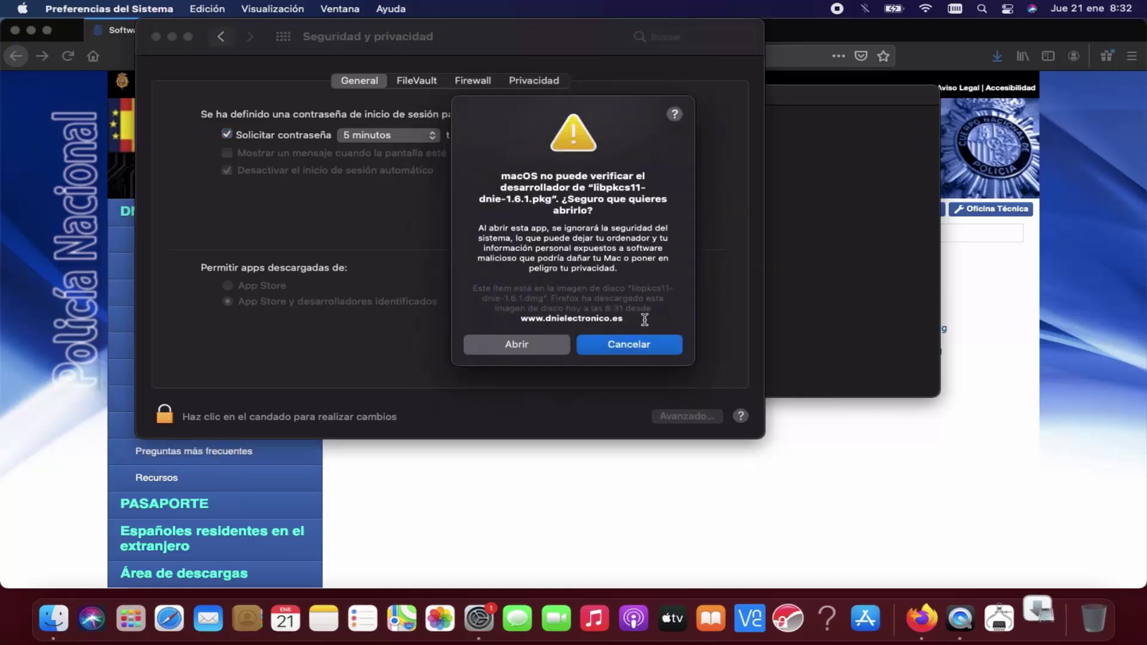
left_click(543, 345)
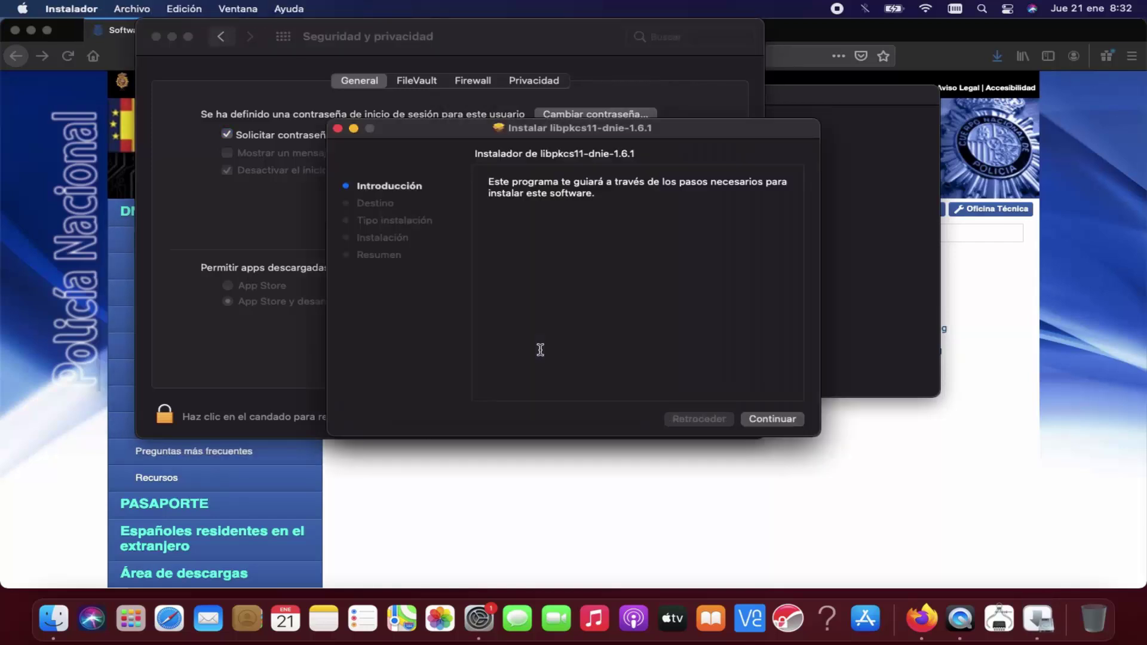
- Run the standard installation on Macintosh HD, authorise it with the account password, and close the instructions page that opens
left_click(753, 420)
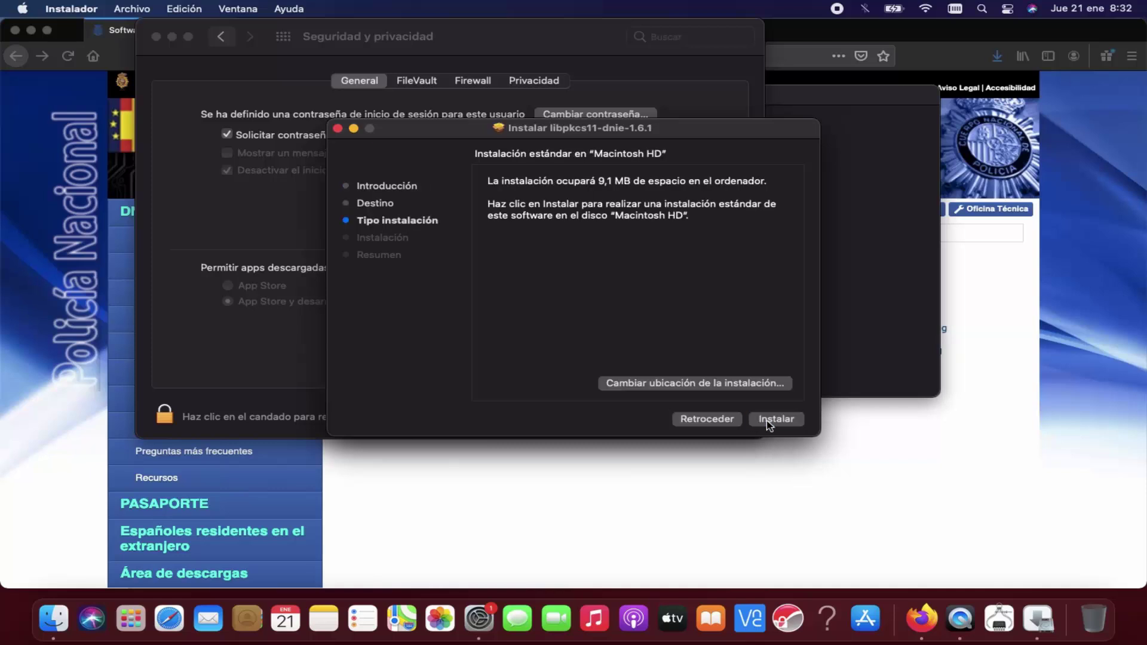
left_click(768, 420)
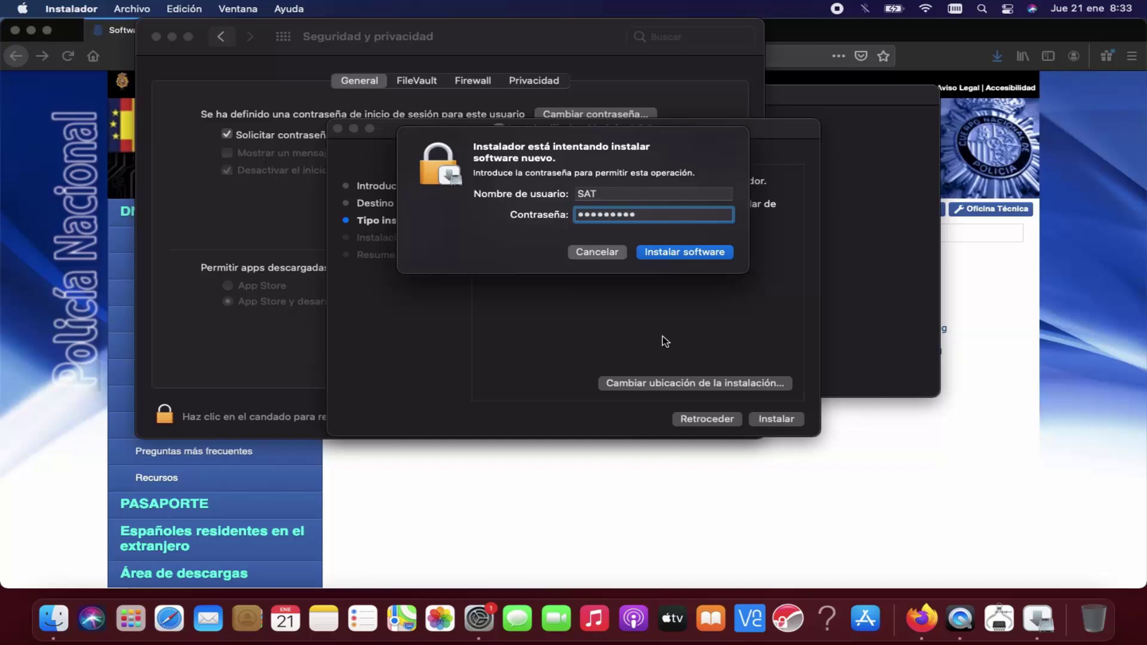
left_click(658, 252)
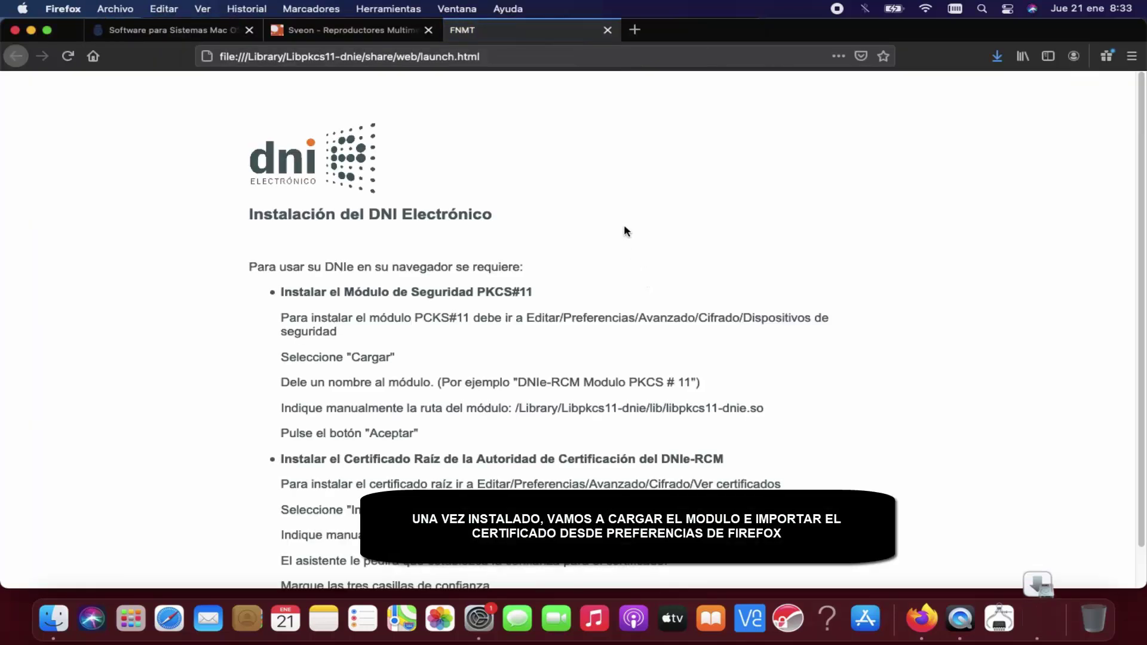
left_click(607, 30)
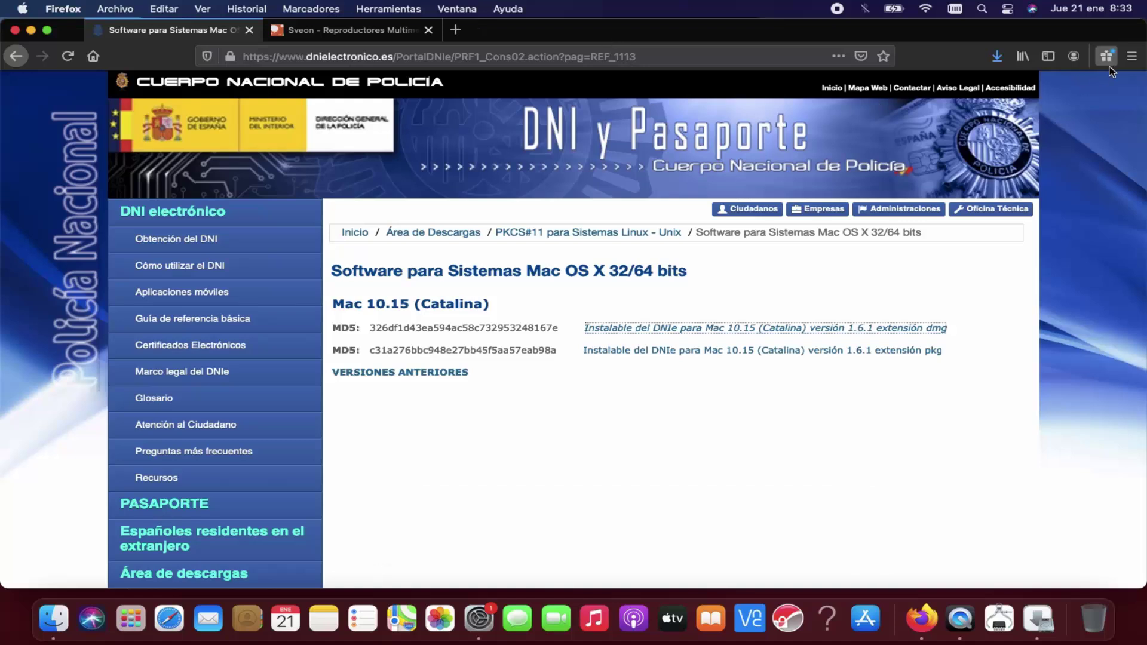
- Open the security devices manager from the certificate section of the browser's Privacy & Security preferences
left_click(1130, 58)
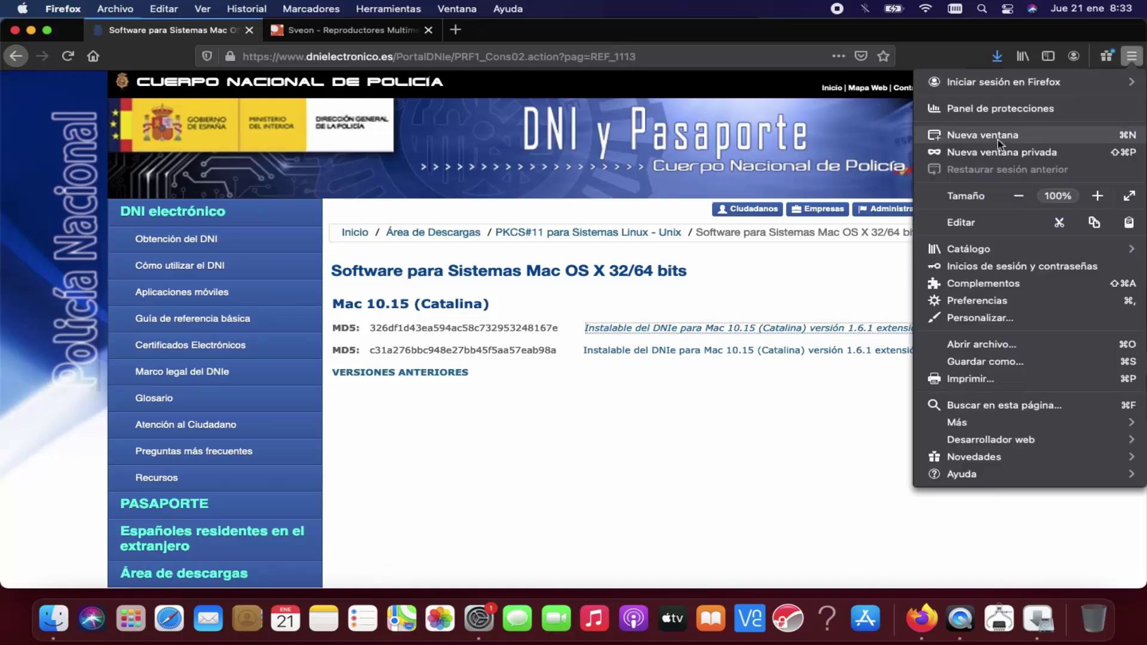
left_click(984, 304)
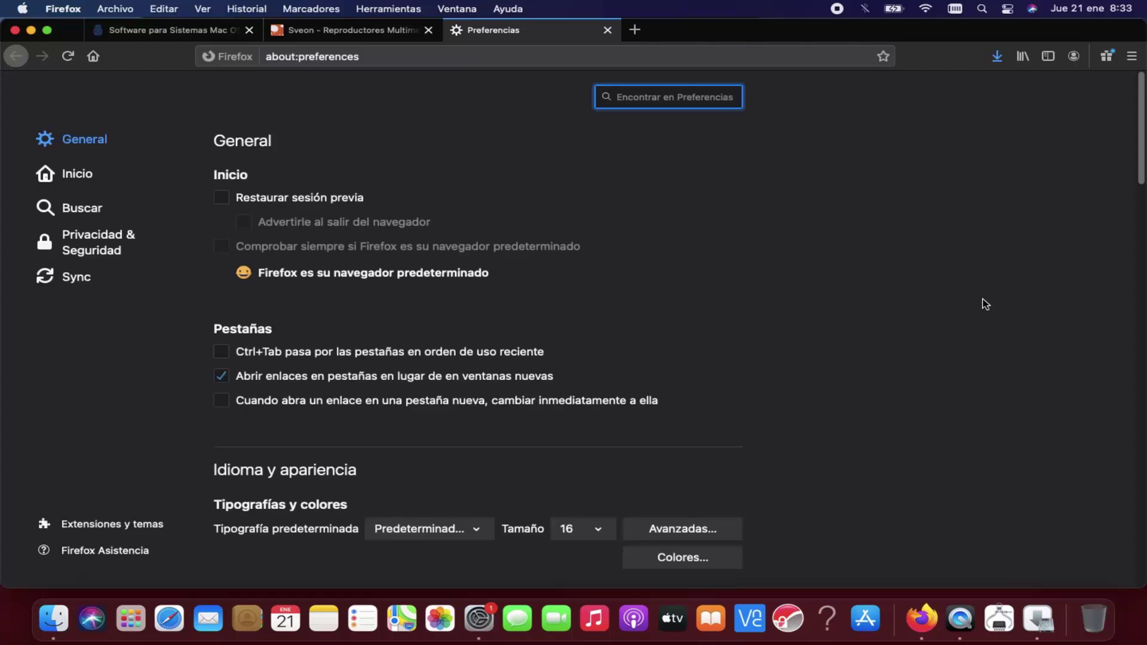
left_click(133, 242)
scroll(421, 254, "down", 10)
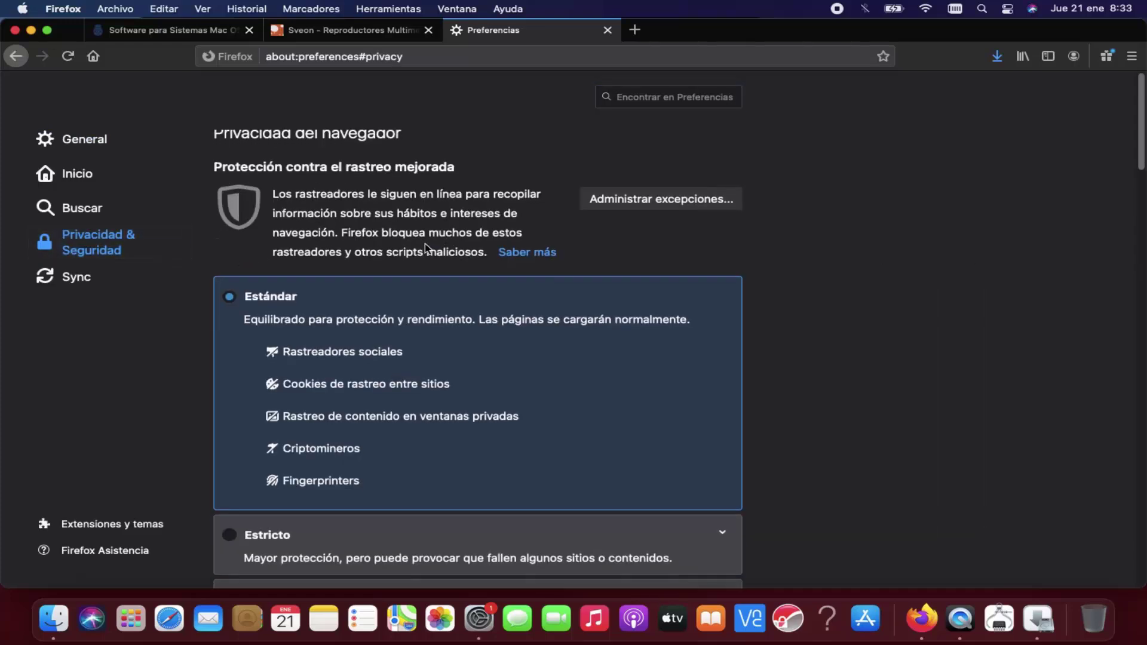
scroll(422, 254, "down", 20)
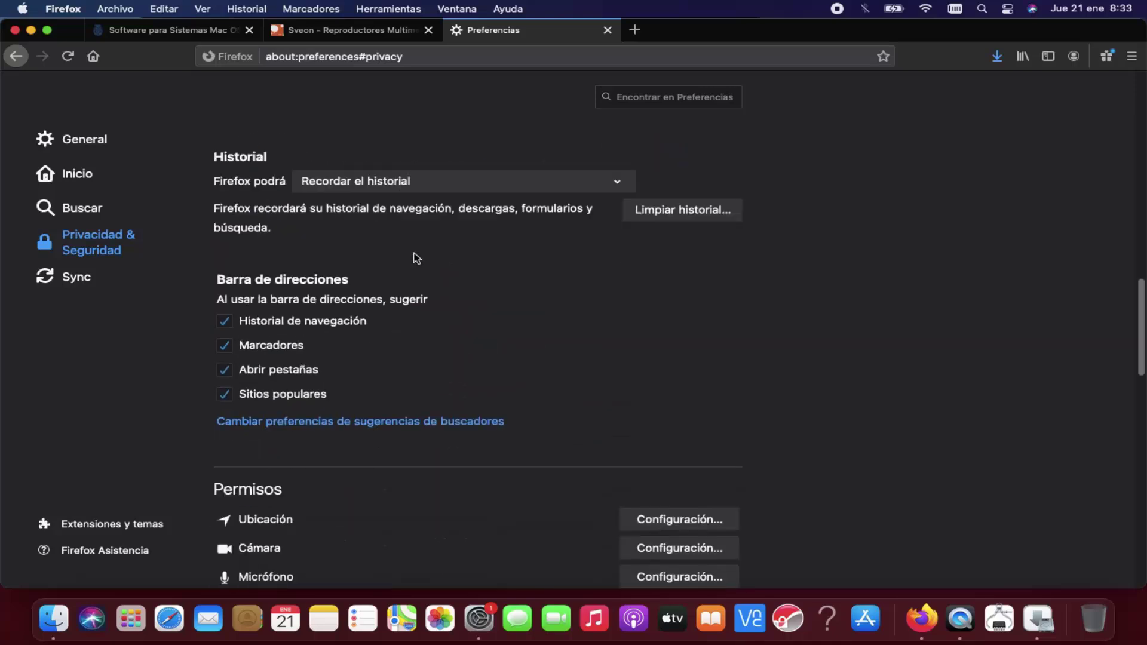
scroll(407, 261, "down", 8)
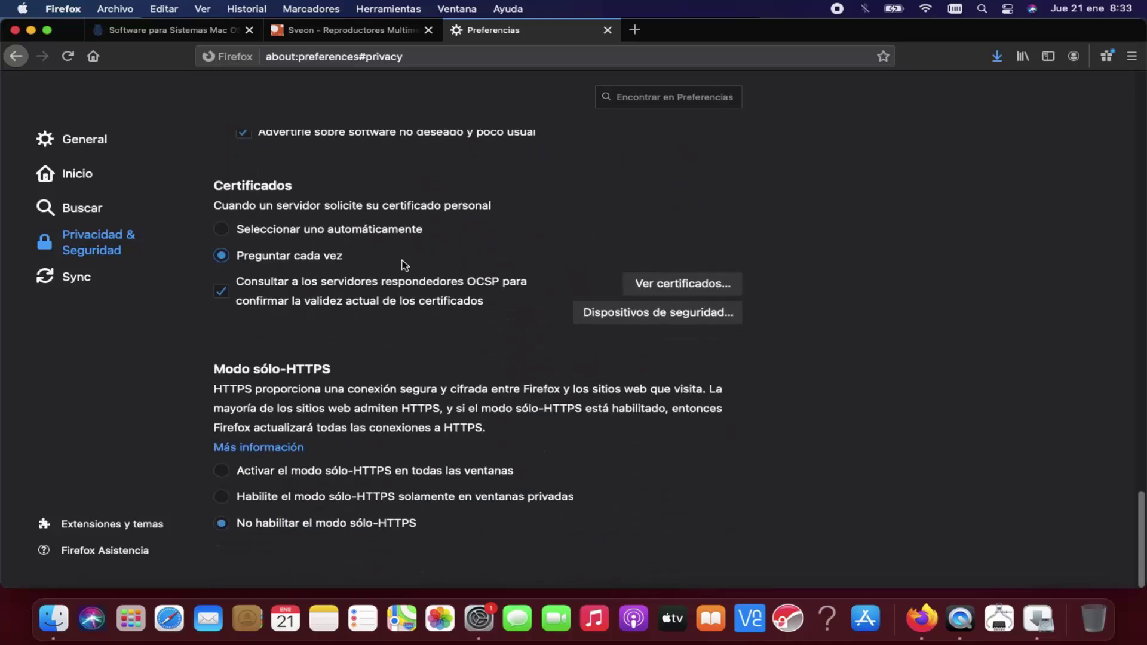
left_click(603, 320)
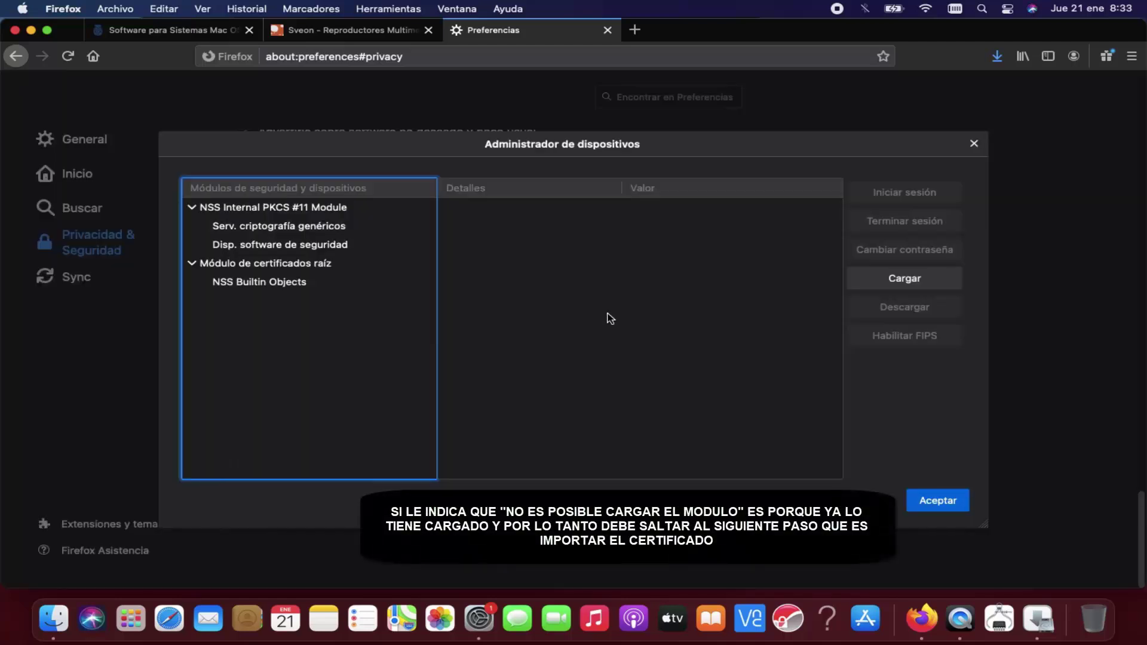
- Start loading a new PKCS#11 module and browse for its file in the Biblioteca folder of Macintosh HD
left_click(877, 282)
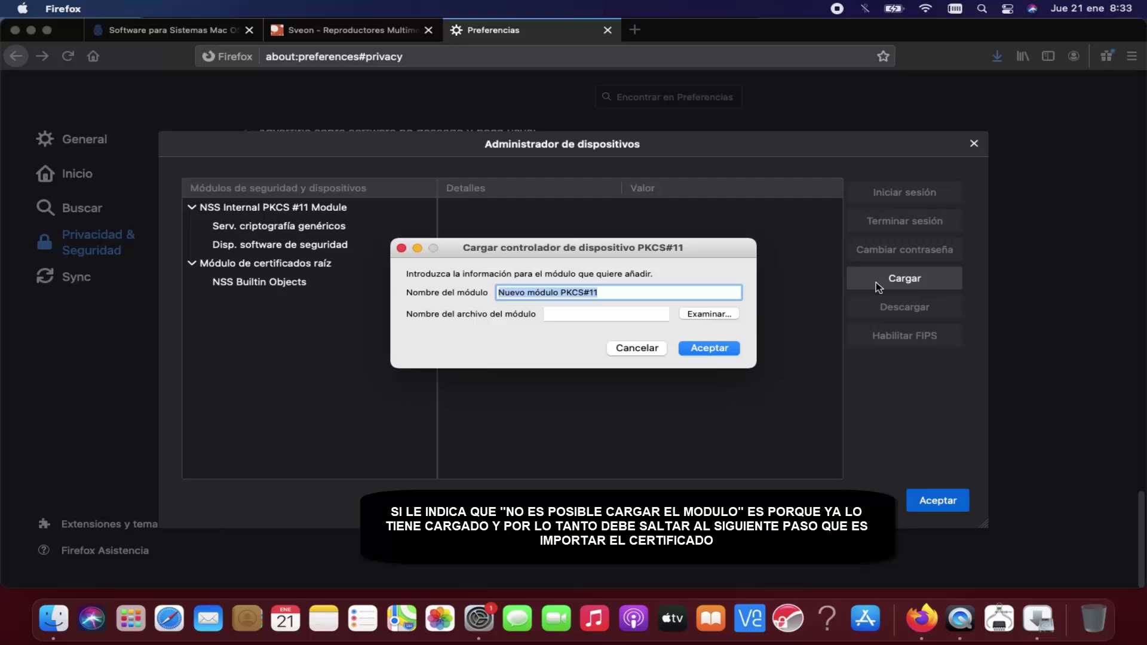
left_click(733, 314)
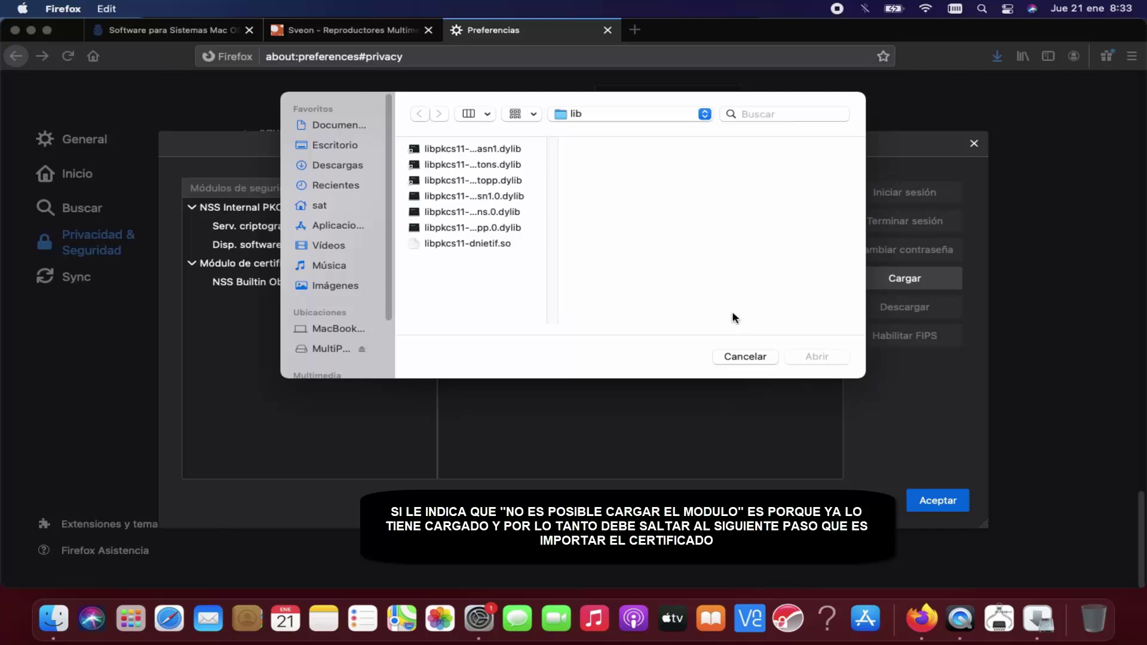
left_click(338, 330)
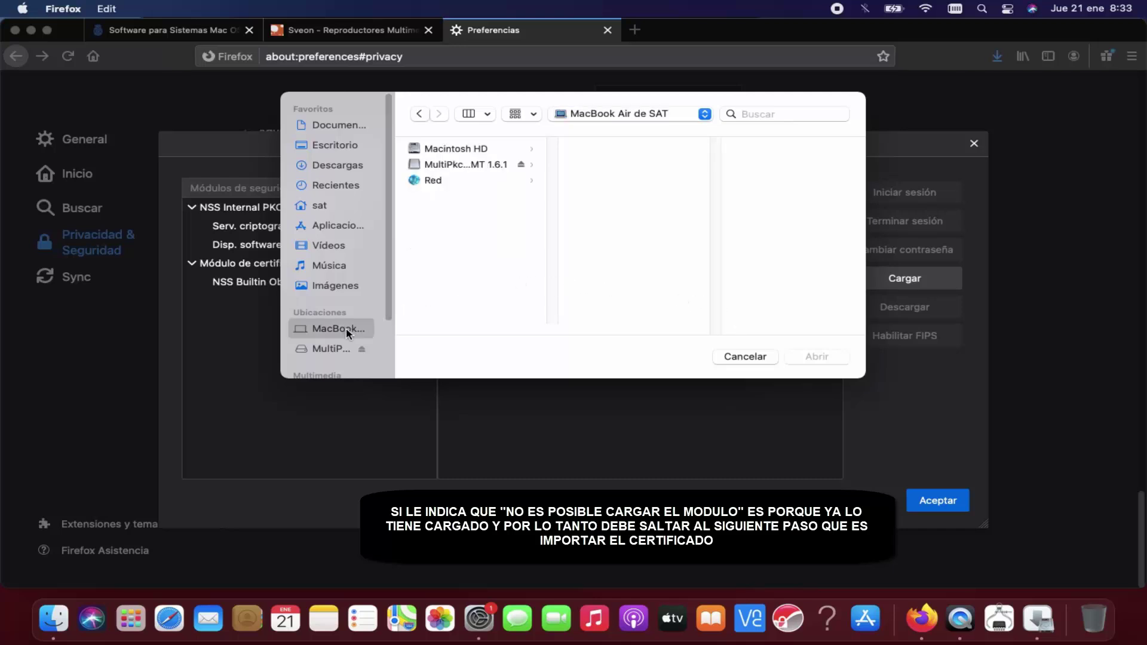
left_click(461, 153)
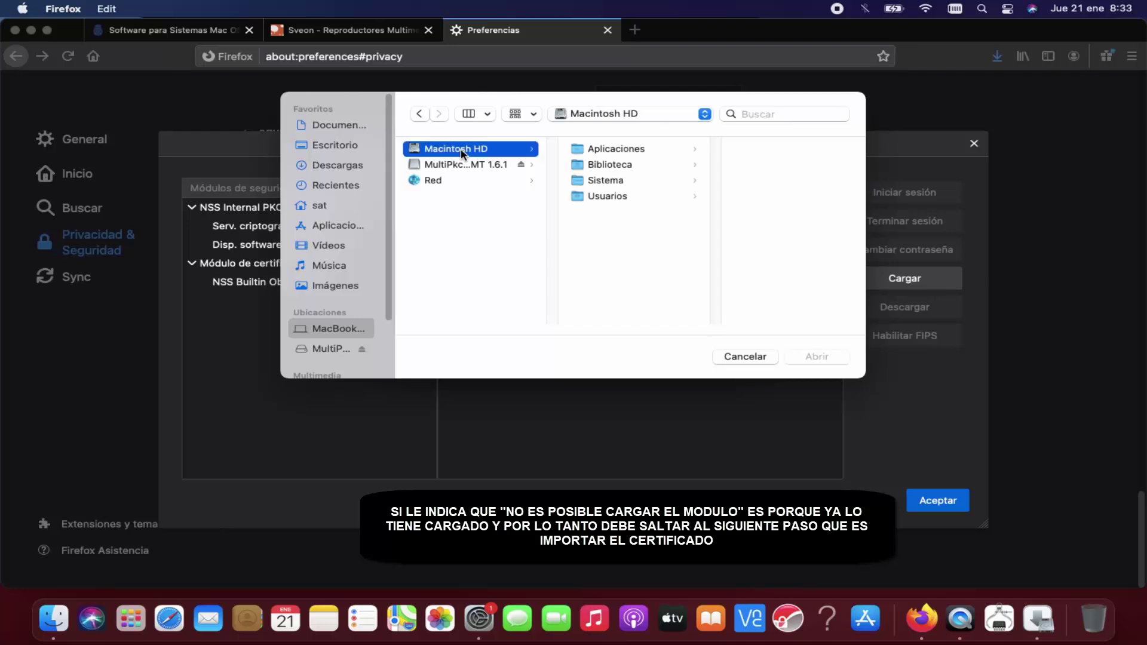
left_click(589, 168)
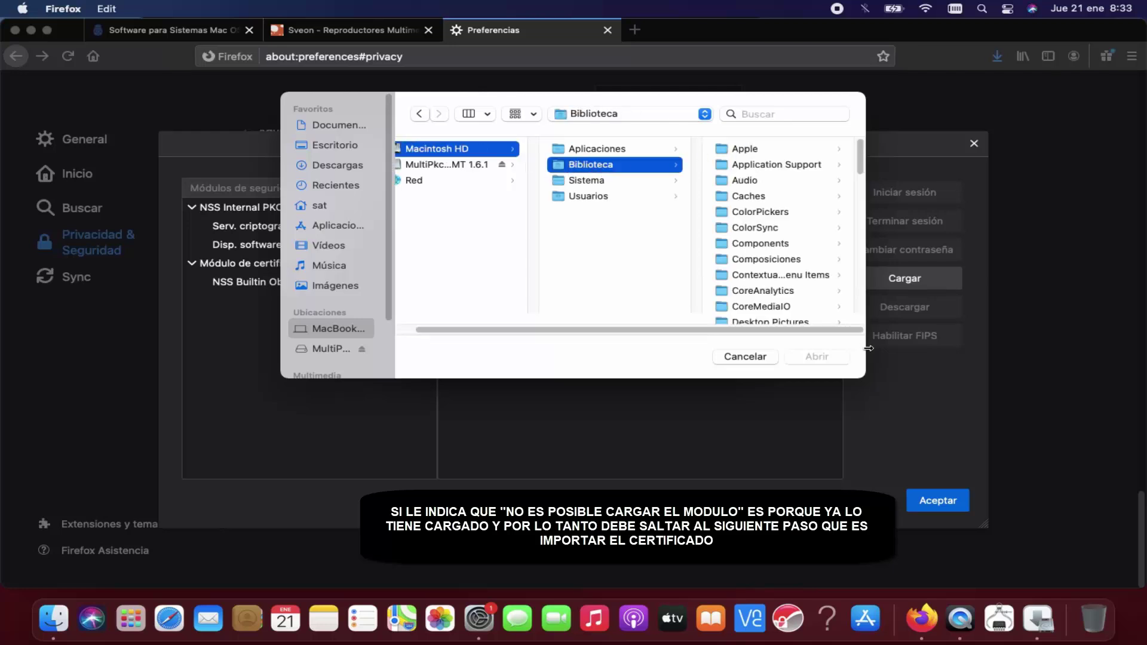
left_click_drag(859, 380, 1100, 567)
left_click_drag(632, 111, 361, 71)
scroll(518, 317, "down", 5)
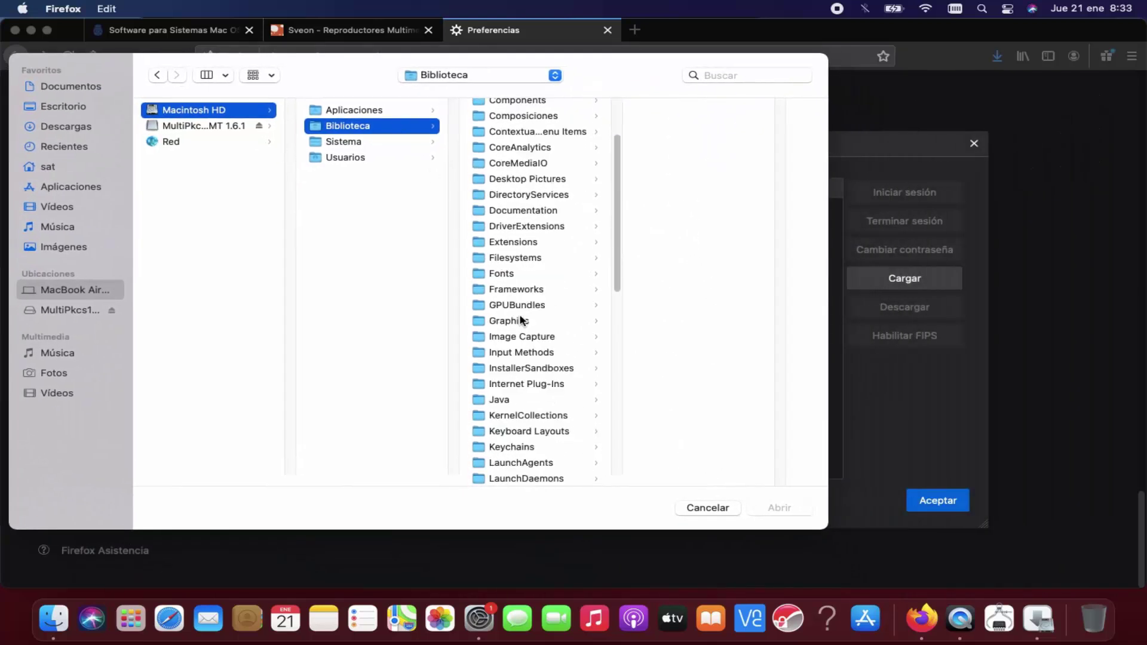
scroll(515, 320, "down", 2)
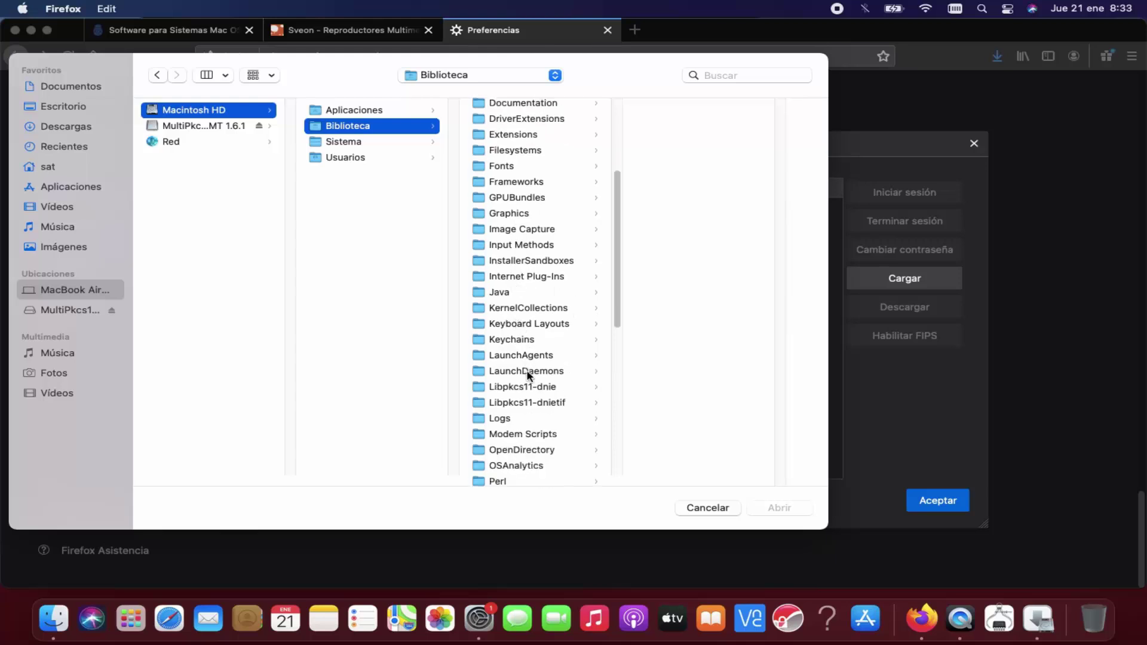
- Load libpkcs11-dnie.so from the lib folder of Libpkcs11-dnie with the default module name, and close the device manager
left_click(530, 387)
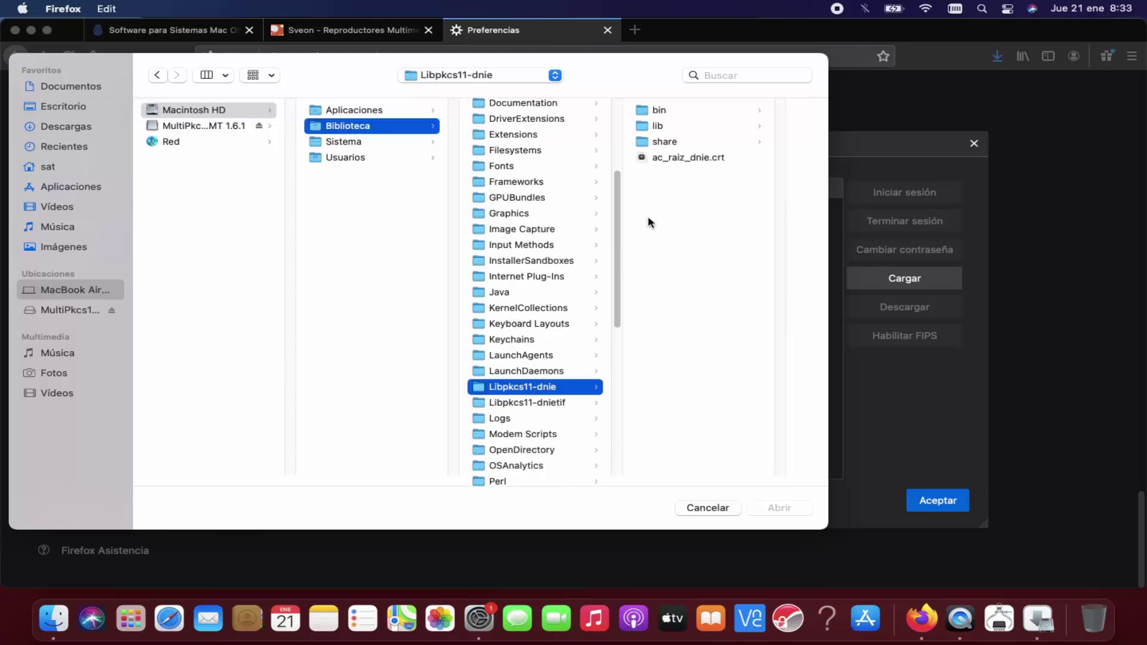
left_click(667, 125)
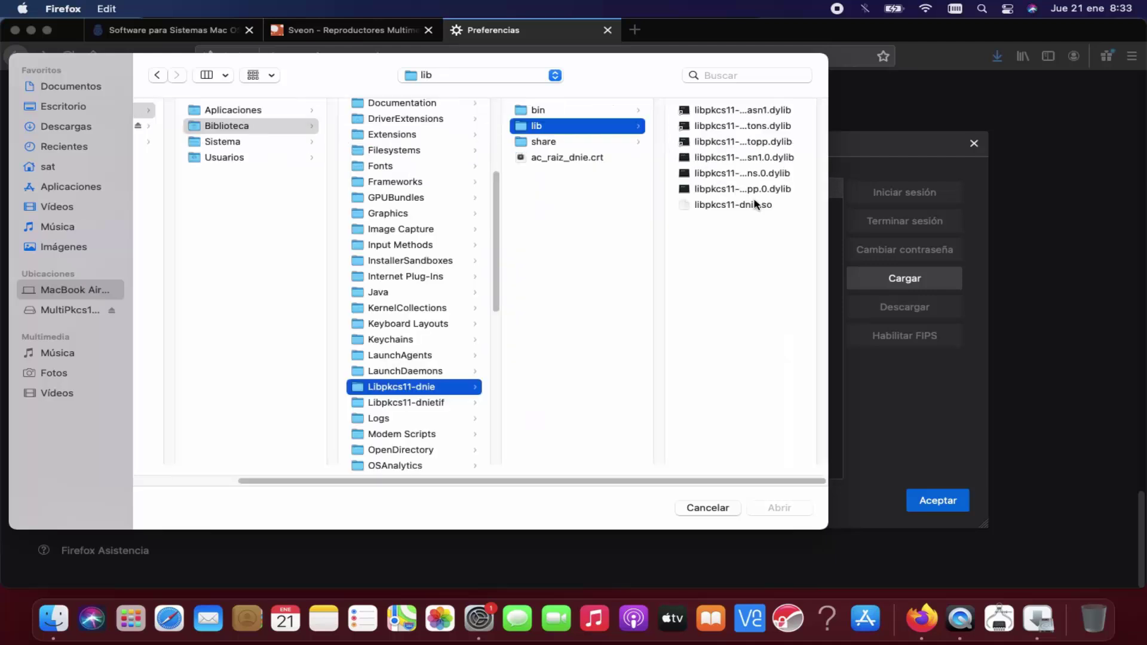
left_click(756, 205)
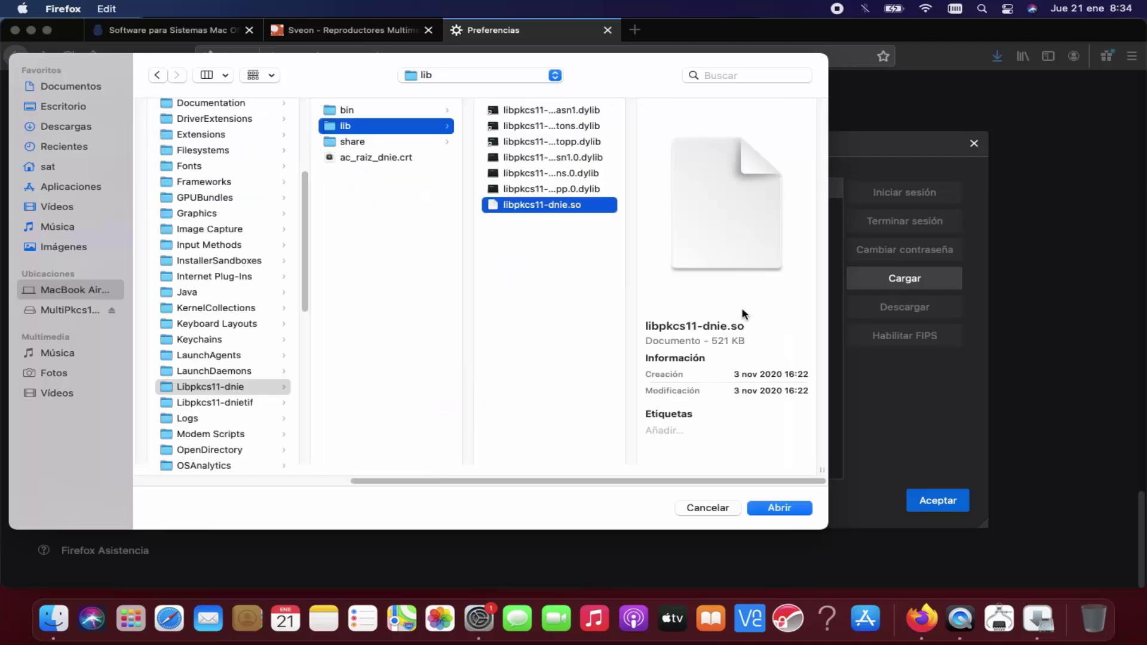
left_click(789, 509)
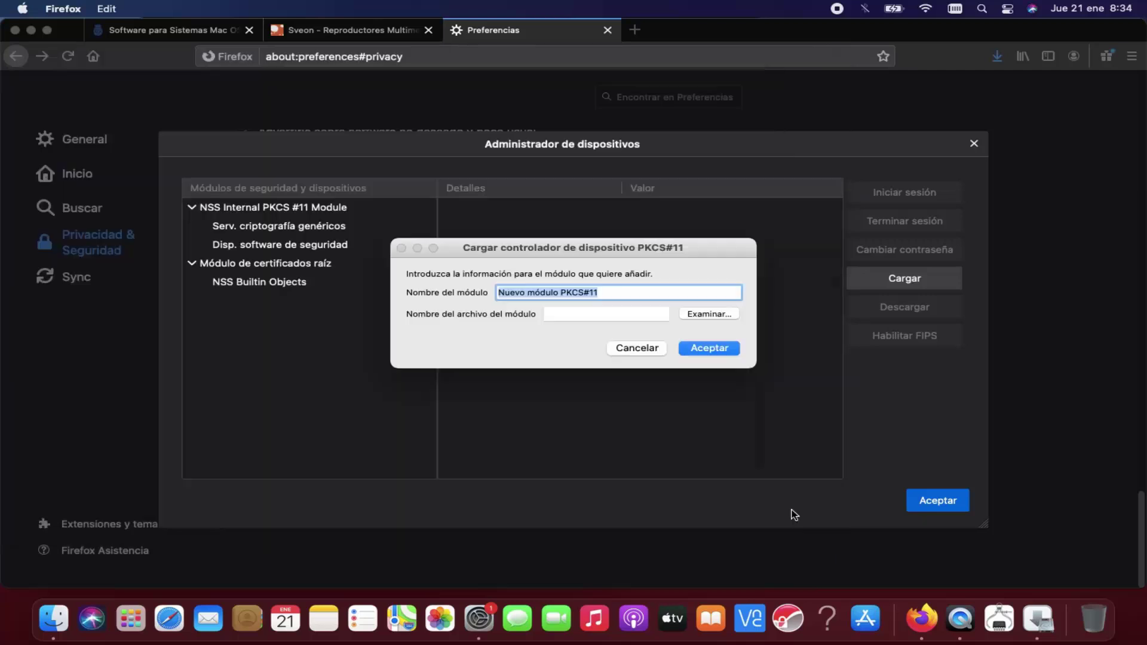
left_click(706, 352)
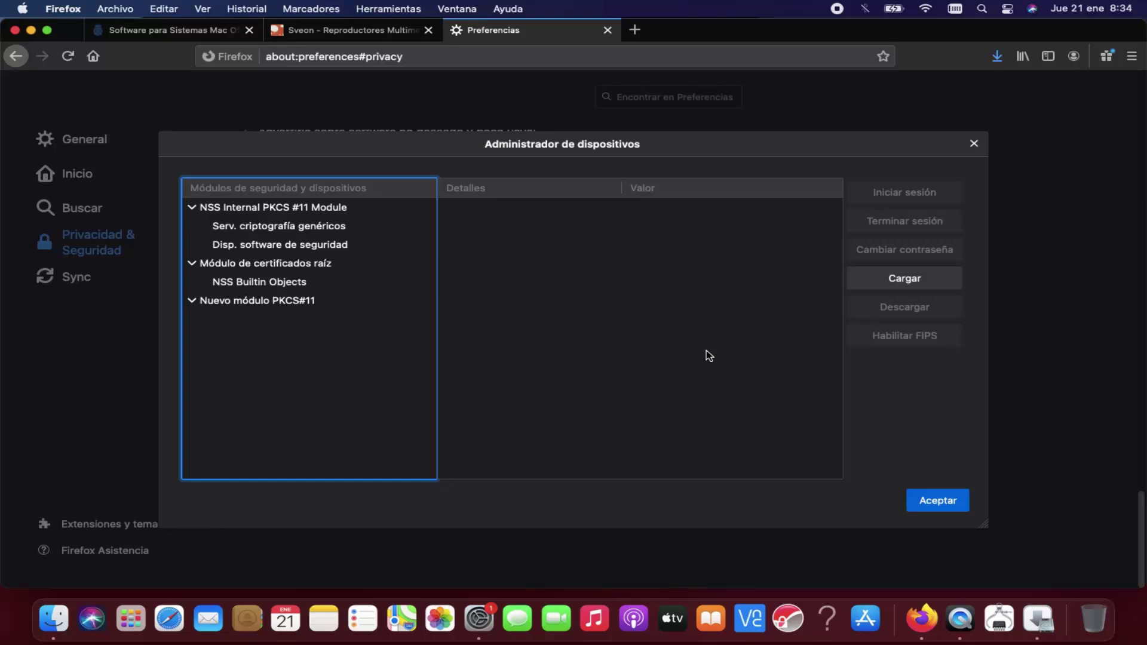
left_click(926, 501)
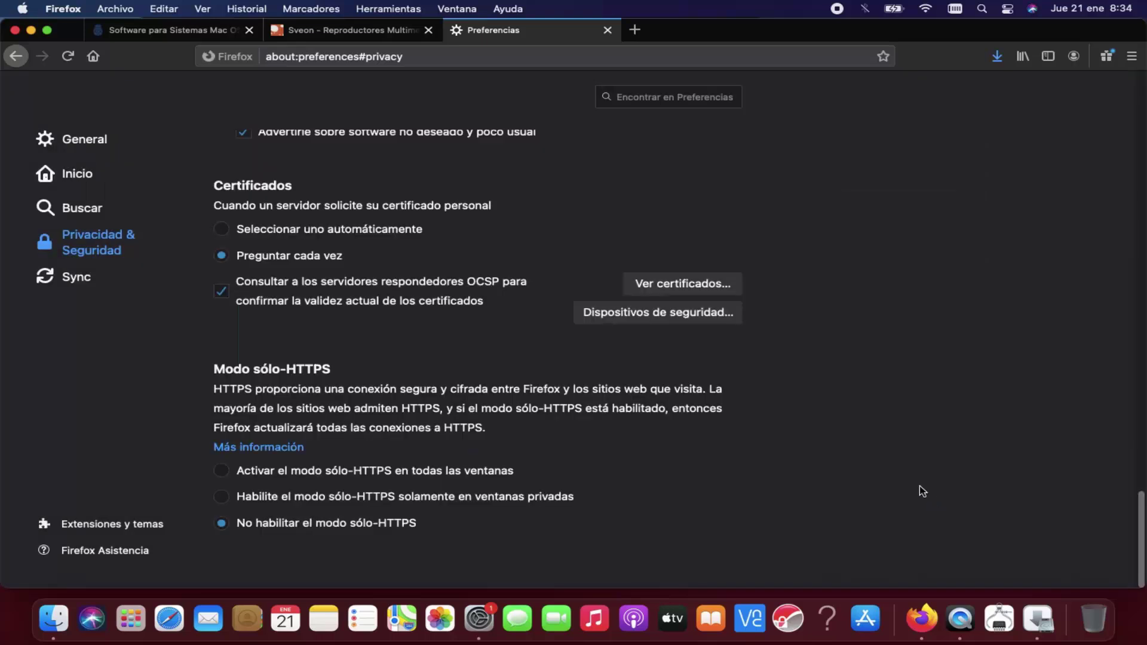
- Start importing an authority certificate from the certificate manager and browse for its file in the Biblioteca folder of Macintosh HD
left_click(708, 286)
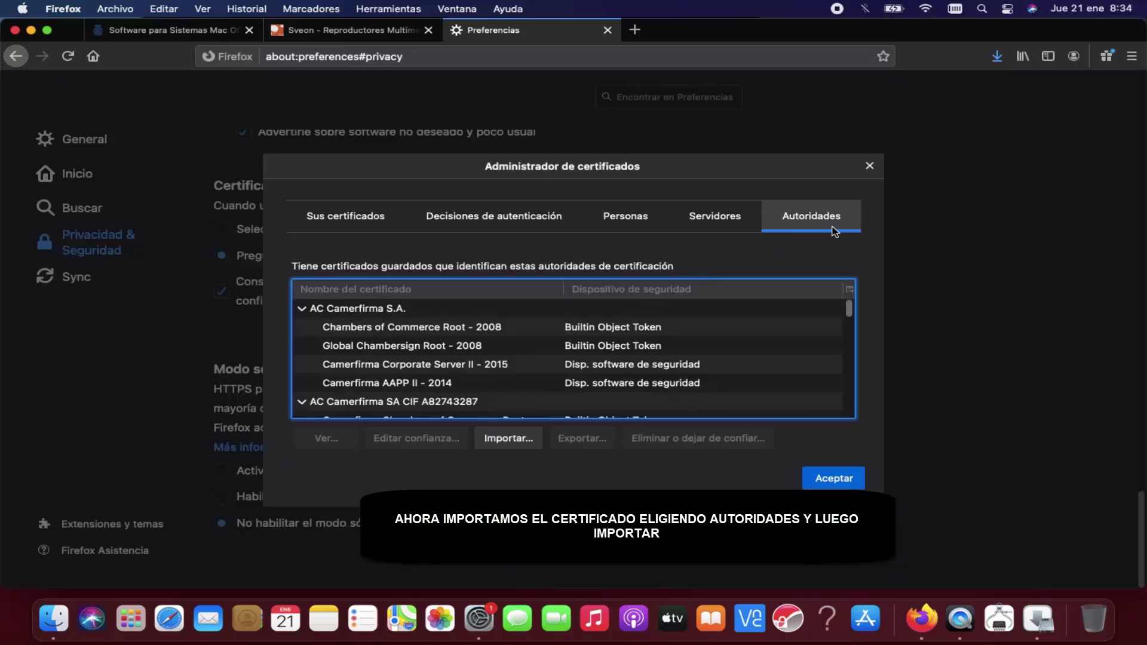
left_click(526, 438)
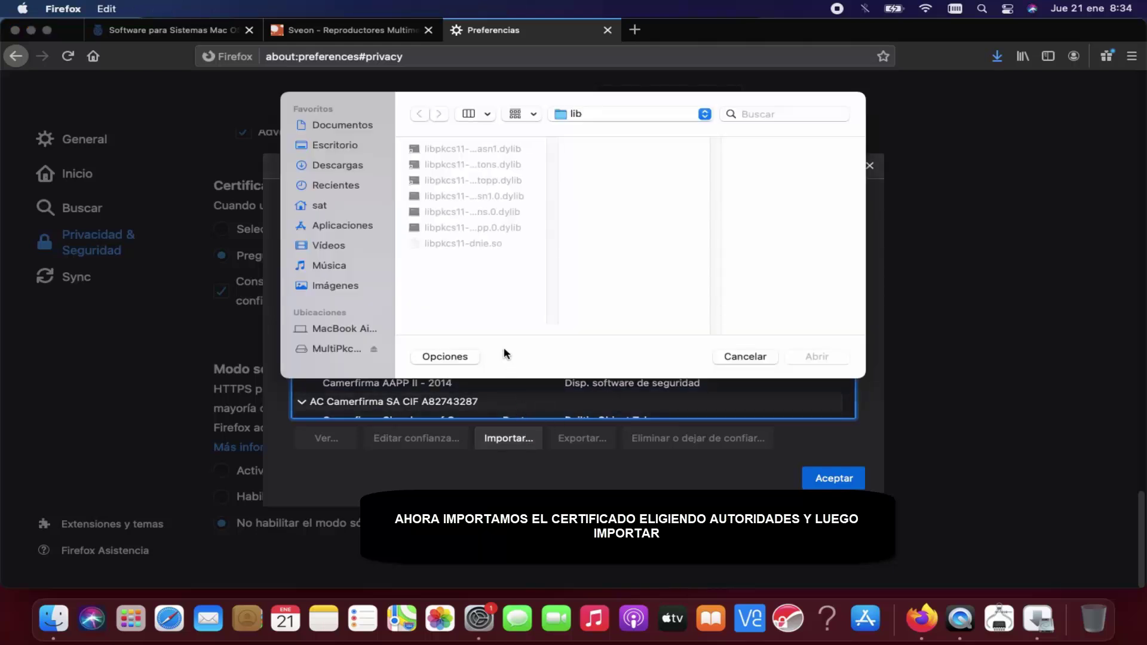
left_click(360, 330)
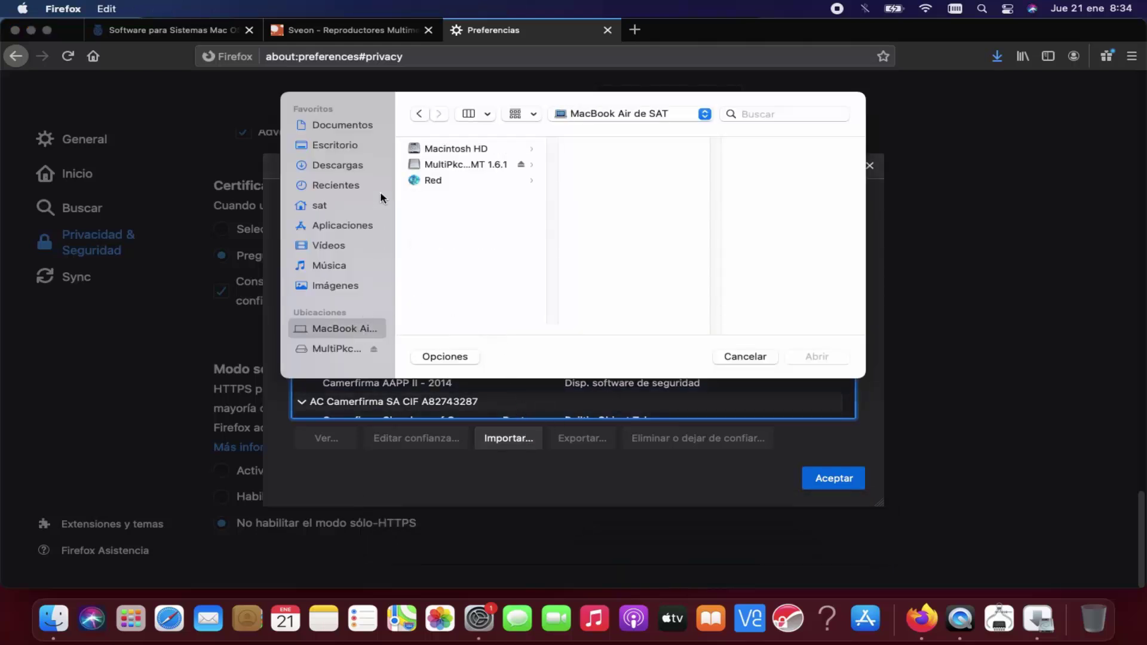
left_click_drag(286, 95, 110, 78)
left_click(263, 133)
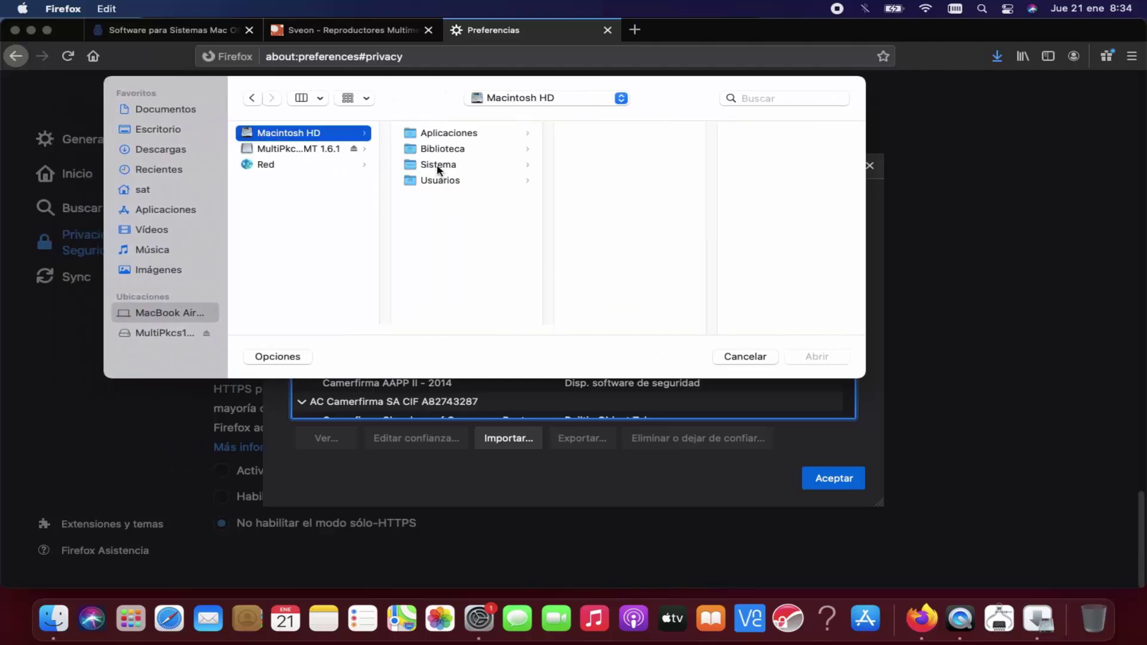
left_click(454, 149)
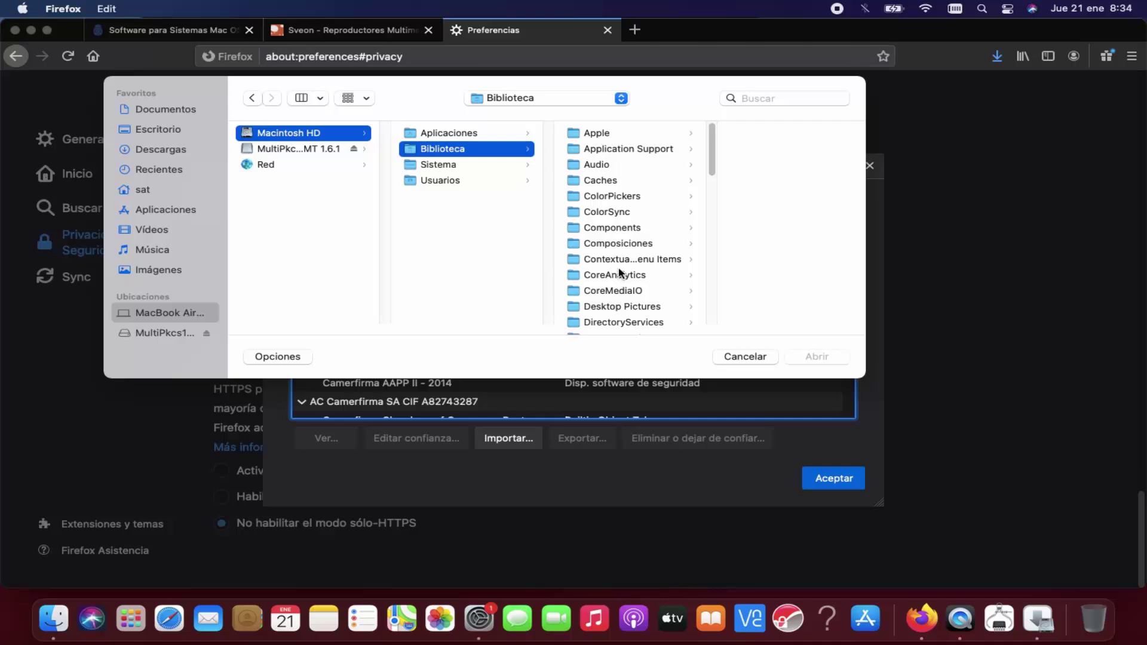
- Open the root certificate ac_raiz_dnie.crt from the Libpkcs11-dnie folder for import
scroll(619, 272, "down", 5)
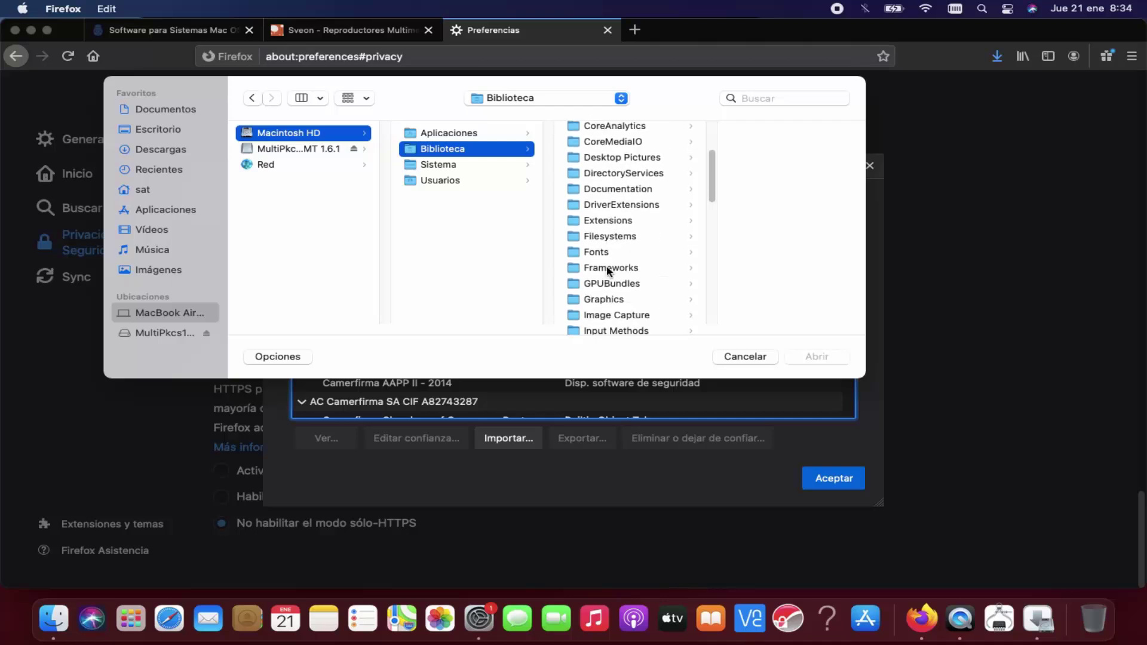
scroll(609, 271, "down", 5)
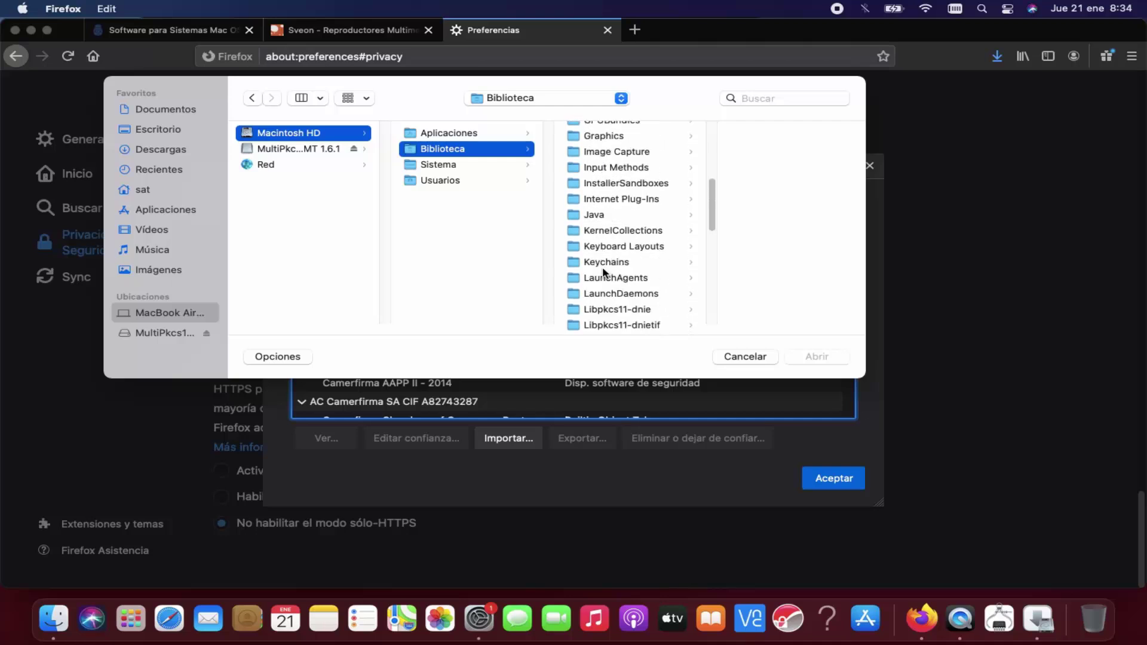
left_click(621, 311)
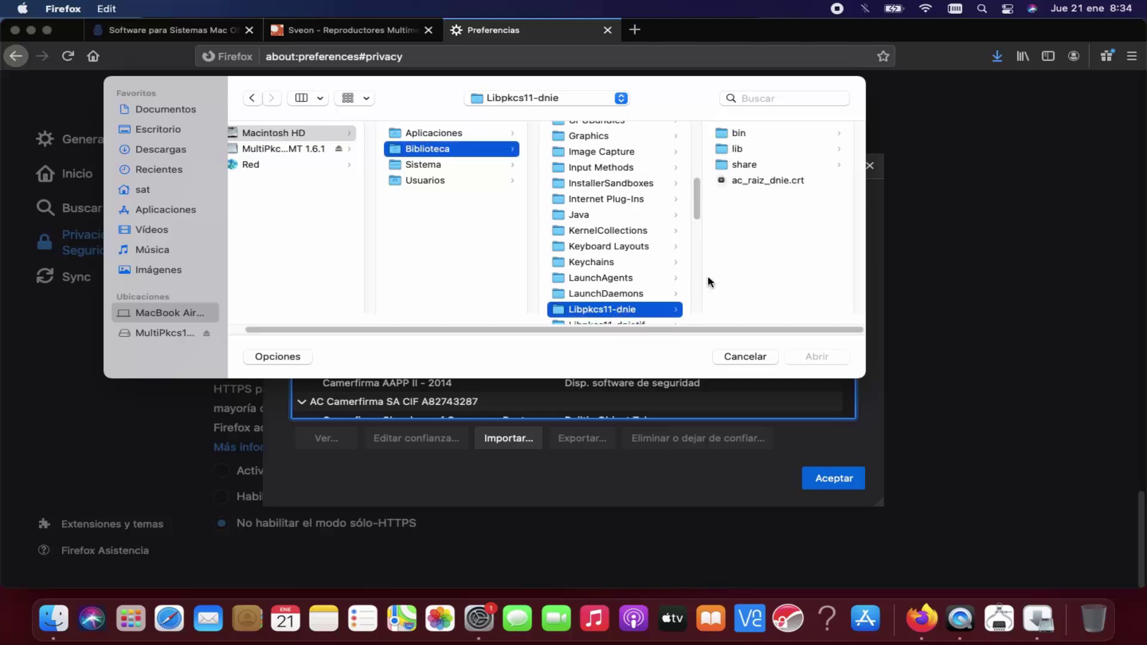
left_click(755, 181)
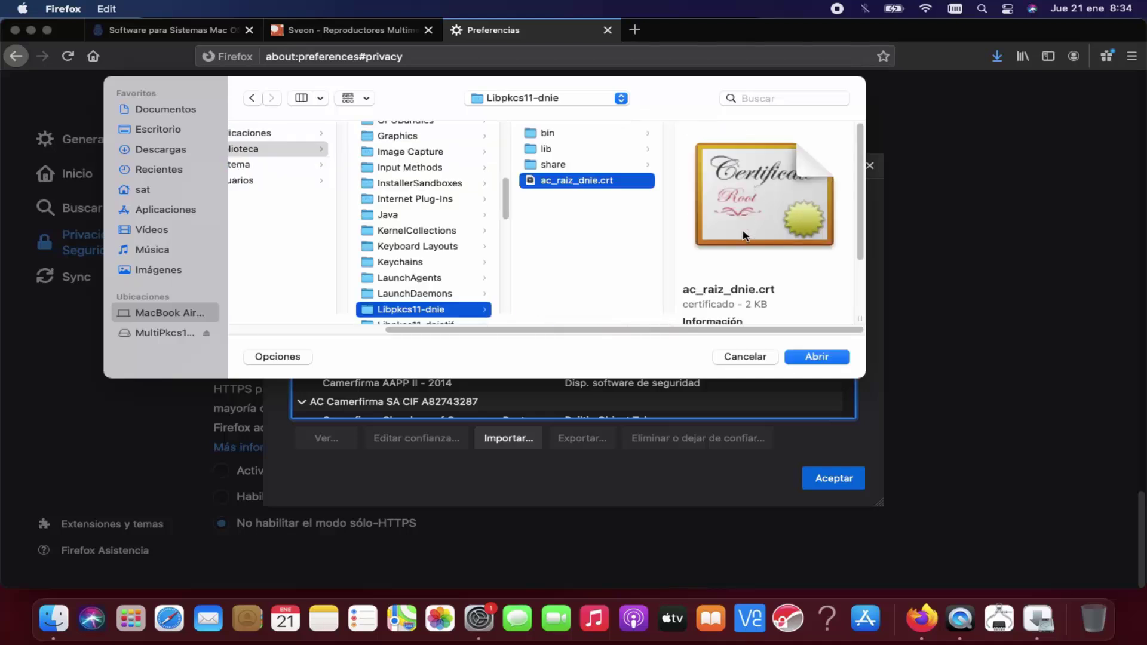
left_click(817, 359)
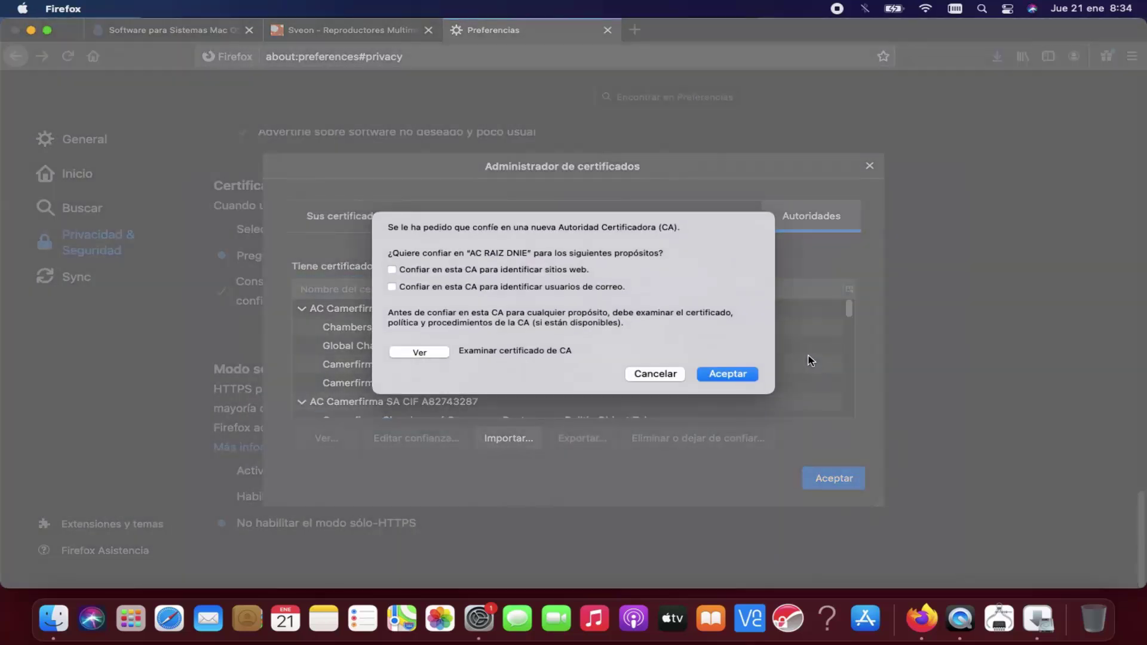
- Trust AC RAIZ DNIE for identifying websites and e-mail users, complete the import and close the certificate manager
left_click(392, 287)
left_click(392, 270)
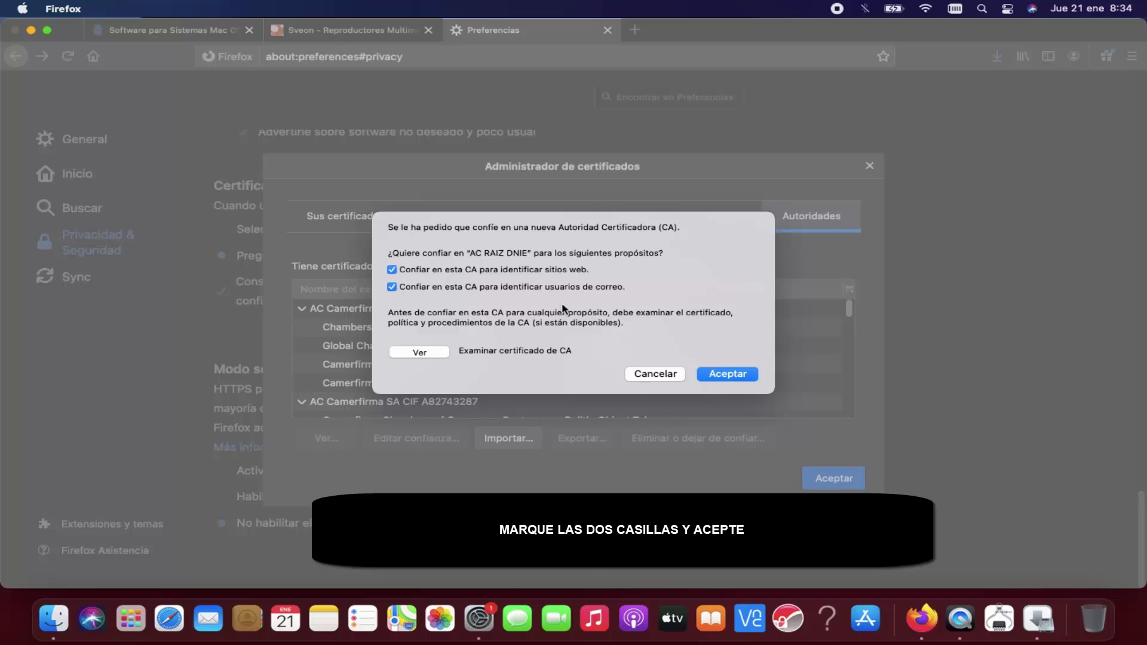
left_click(744, 374)
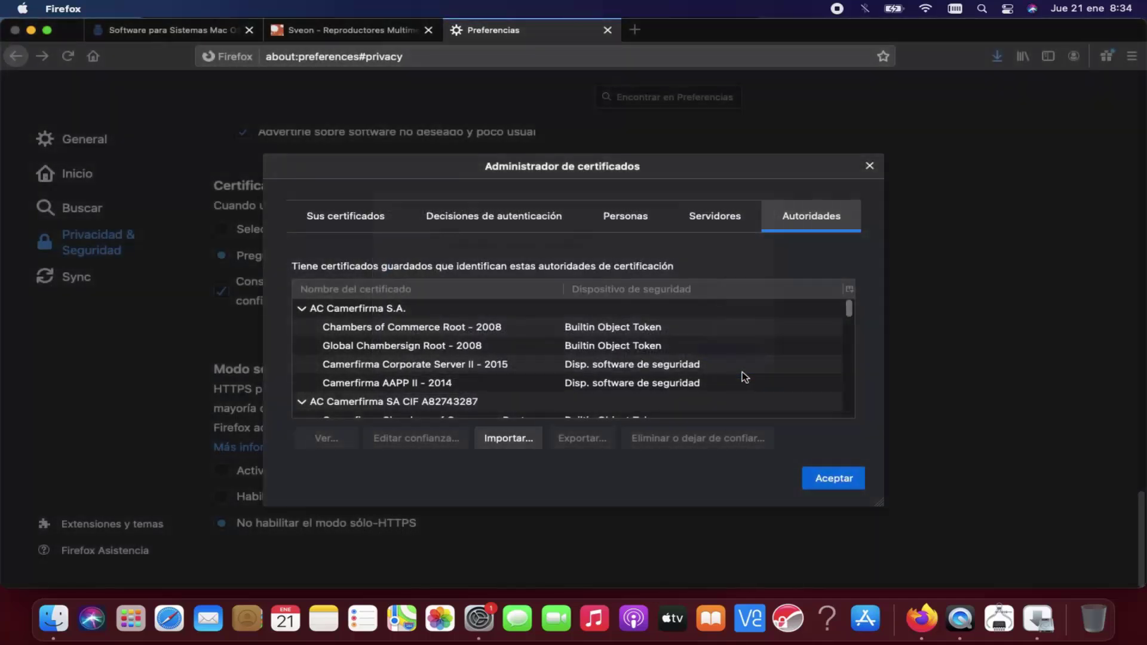
left_click(841, 472)
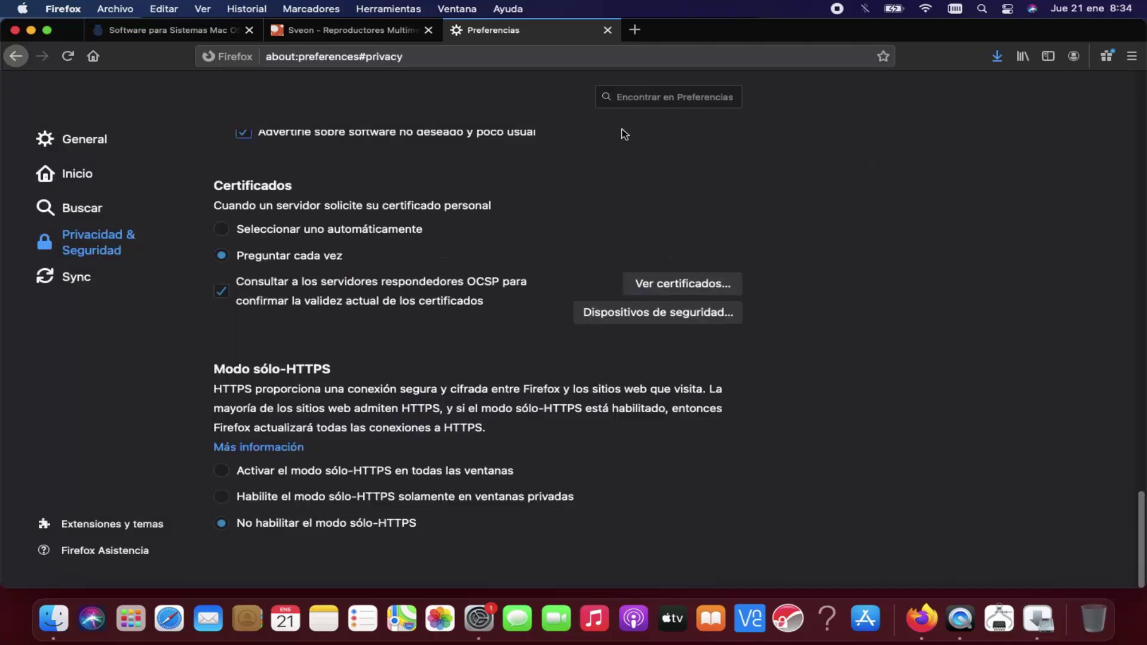
- Close the Preferences, Sveon and DNIe software download pages so that no browser tab stays open
left_click(607, 30)
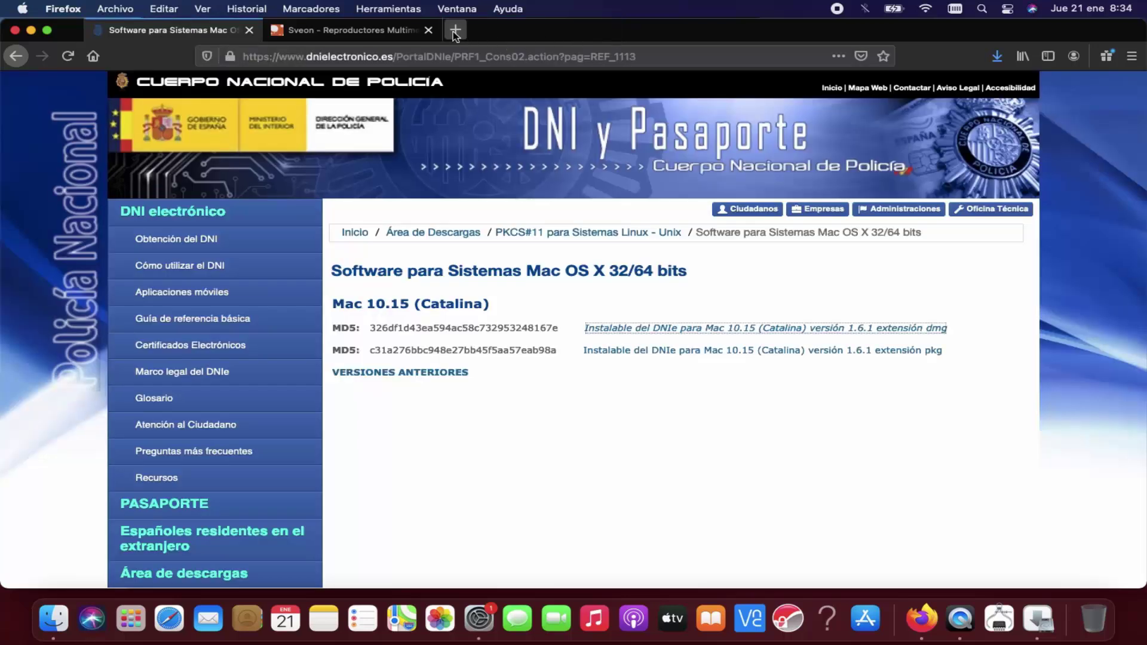
left_click(428, 30)
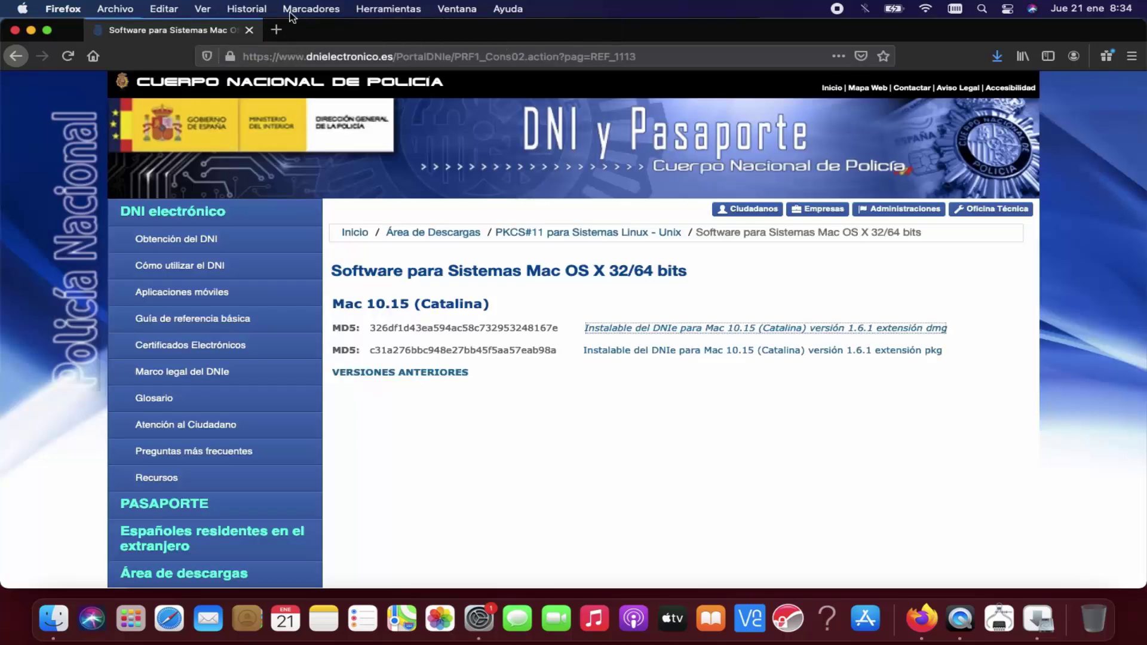
left_click(251, 32)
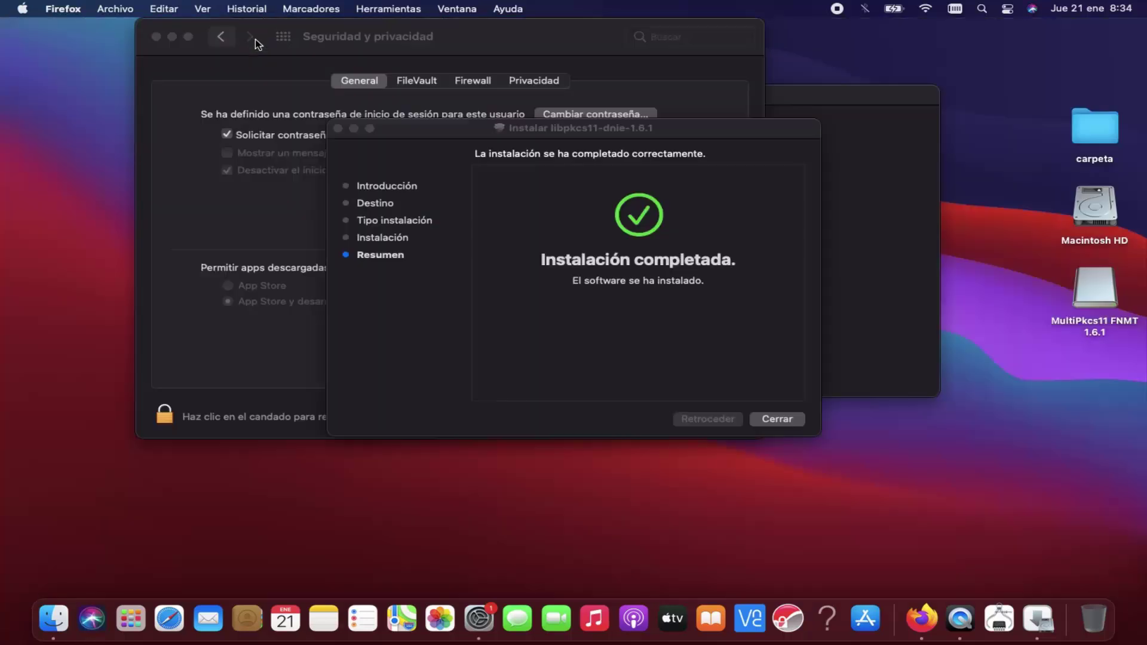
- Close the finished libpkcs11-dnie-1.6.1 installer and move its package to the trash
left_click(755, 418)
left_click(769, 422)
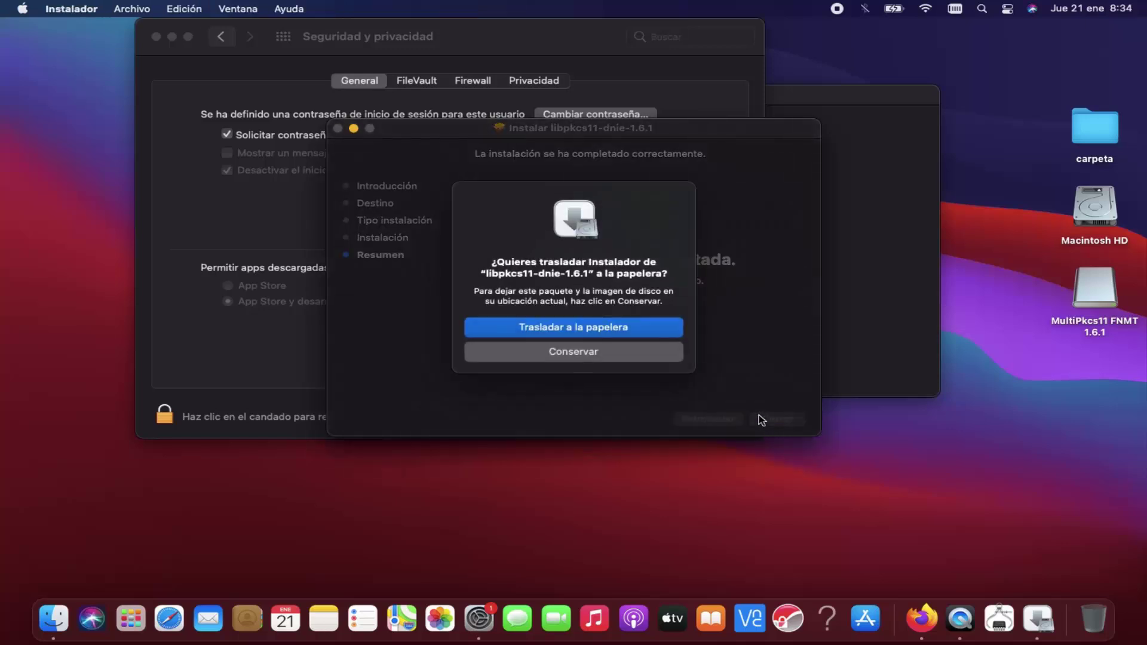
left_click(655, 333)
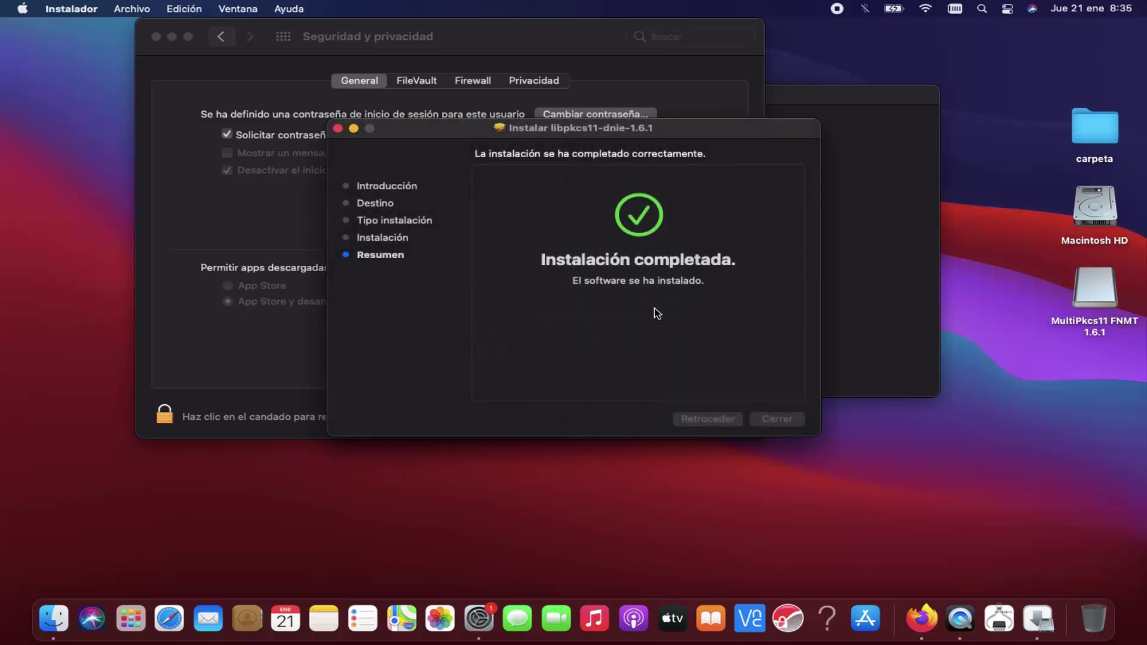
left_click(337, 129)
- Close the Security & Privacy settings, the MultiPkcs11 FNMT 1.6.1 disk image window and the Mac system overview
left_click(156, 39)
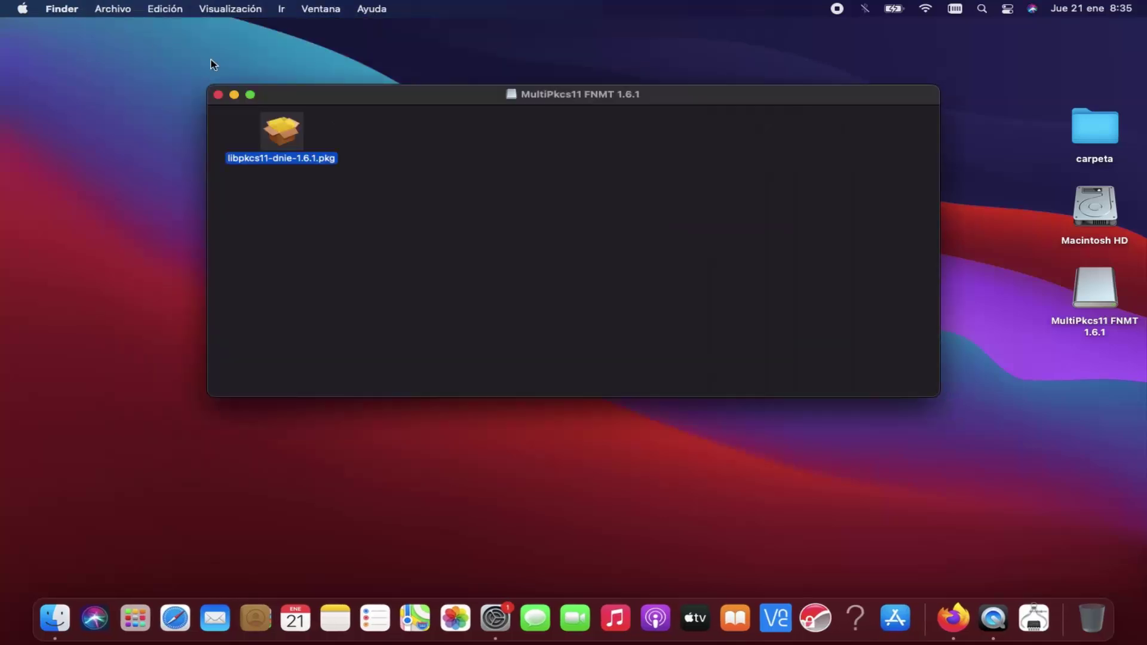
left_click(218, 95)
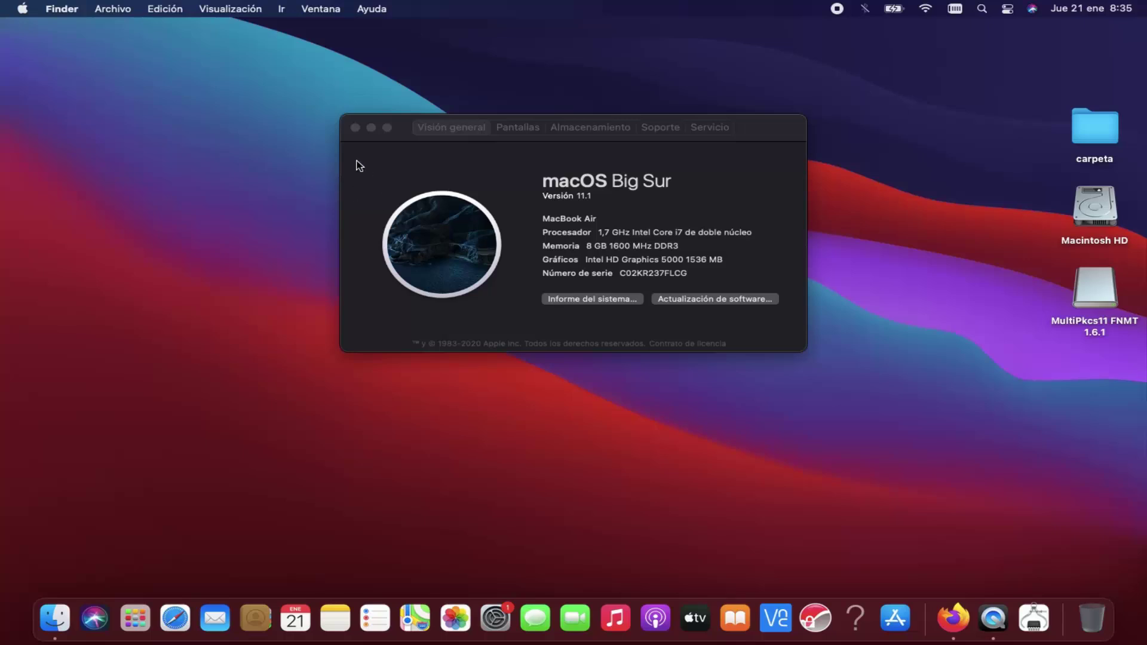
left_click(356, 127)
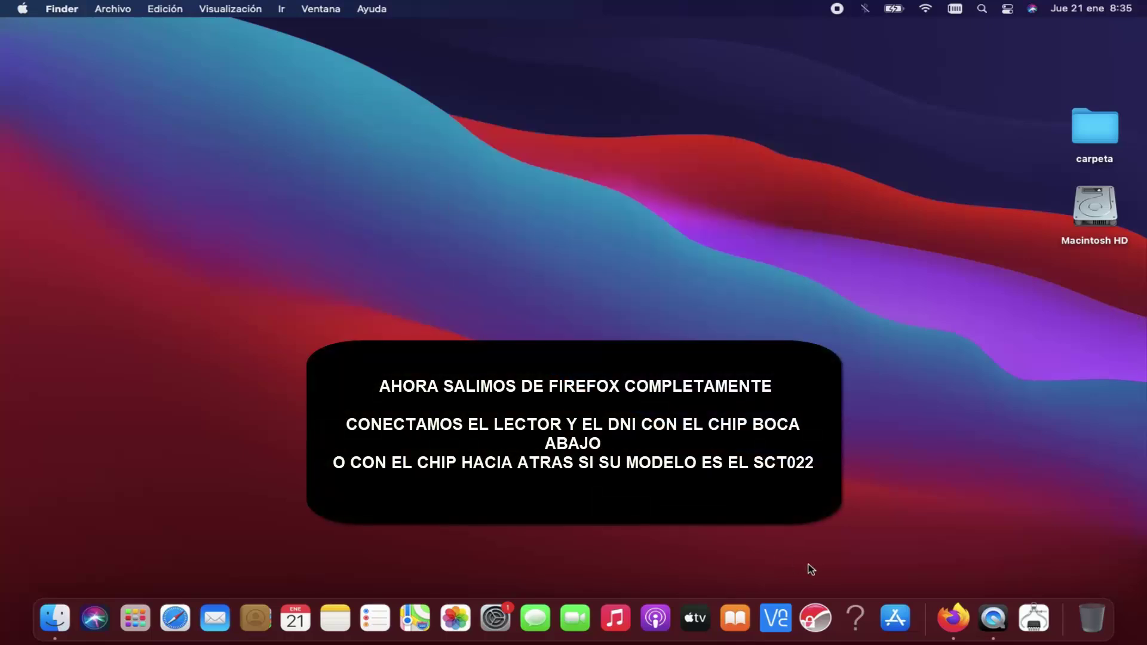
- Quit Firefox completely and launch it again
right_click(953, 617)
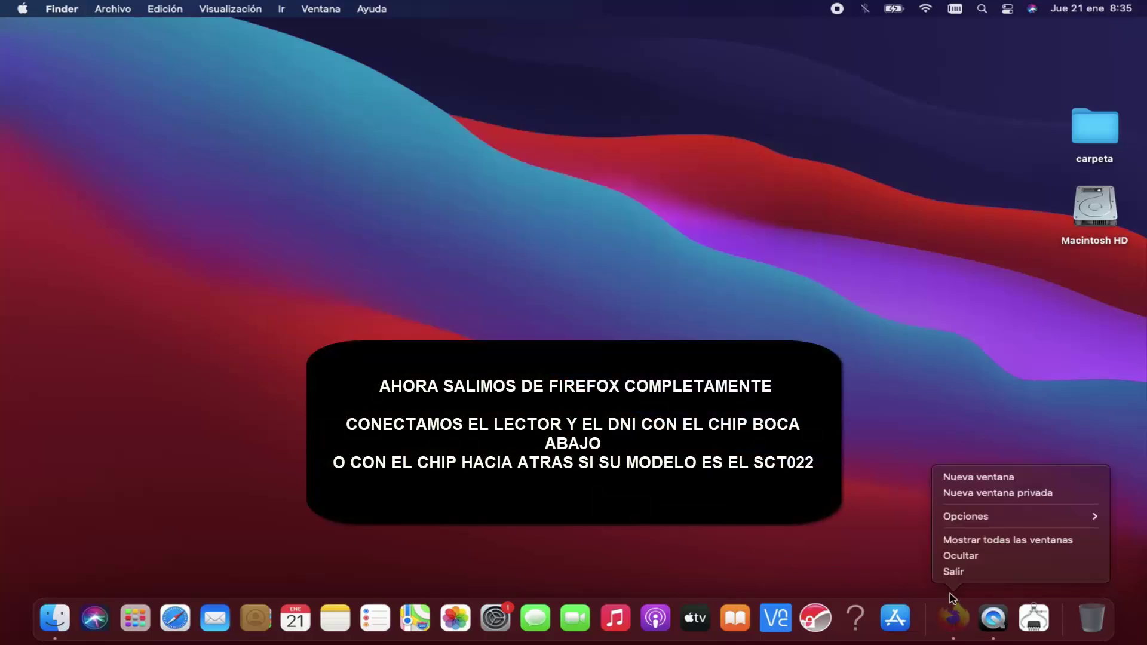
left_click(954, 574)
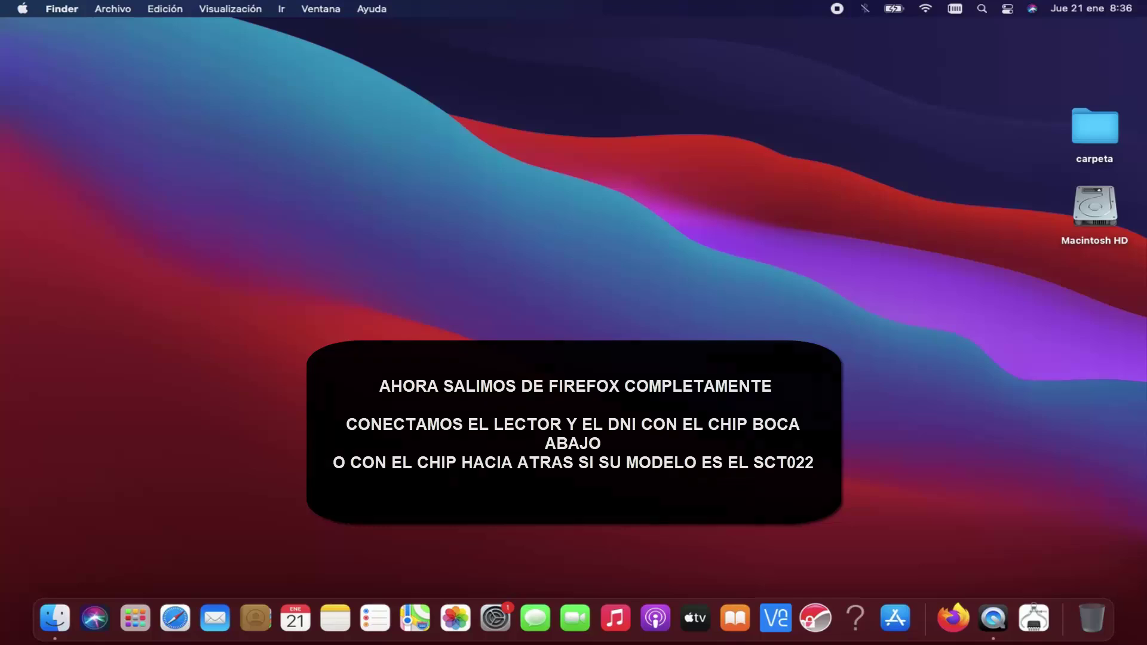
left_click(955, 624)
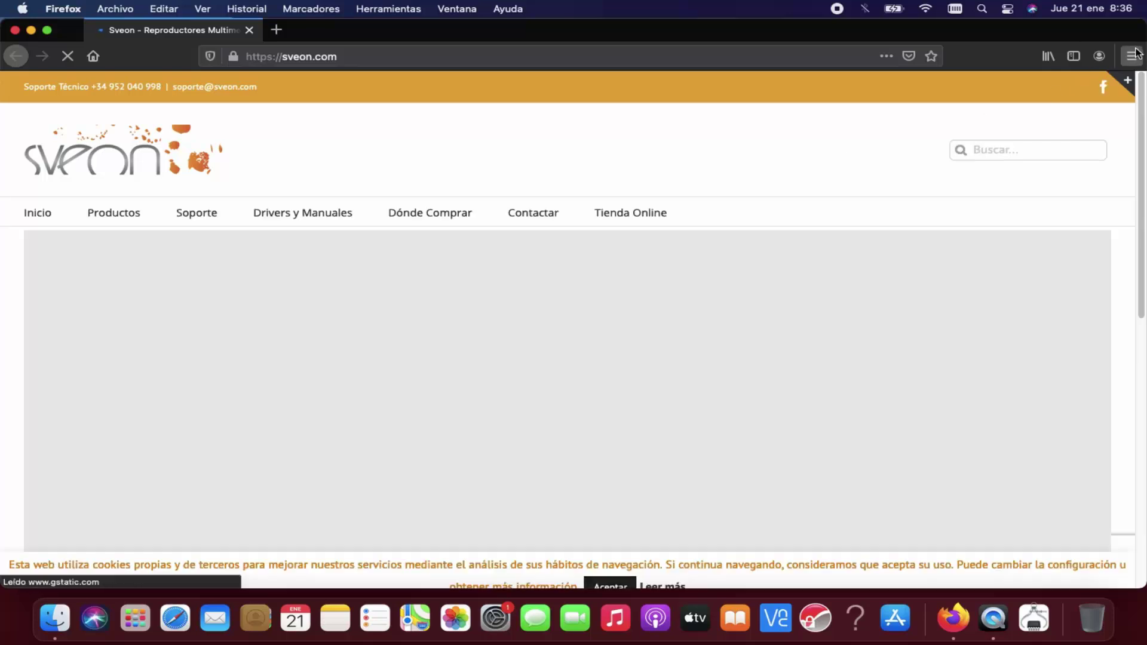
- Open the security devices manager from the certificate section of the Privacy & Security preferences in the relaunched browser
left_click(1132, 55)
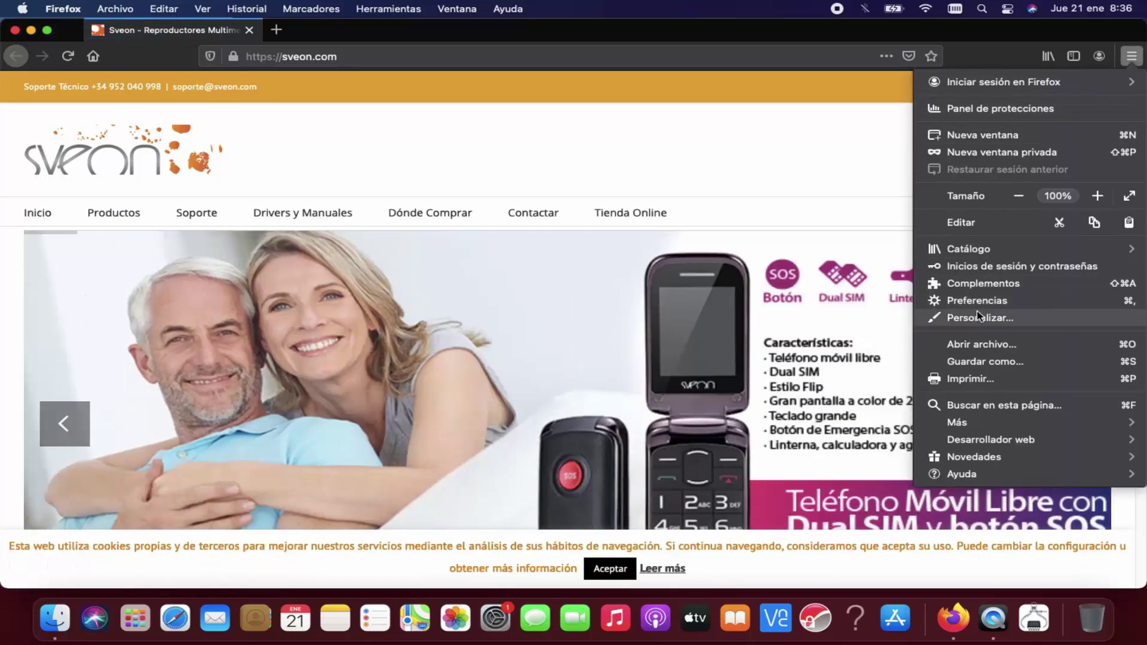
left_click(980, 302)
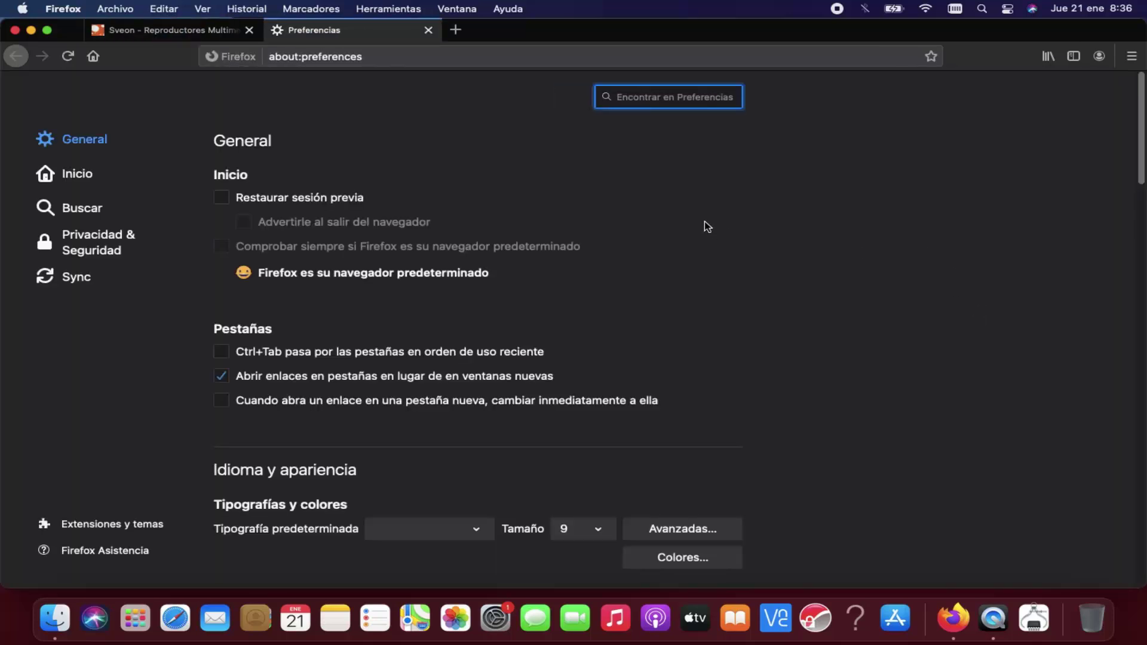
left_click(93, 242)
scroll(474, 313, "down", 20)
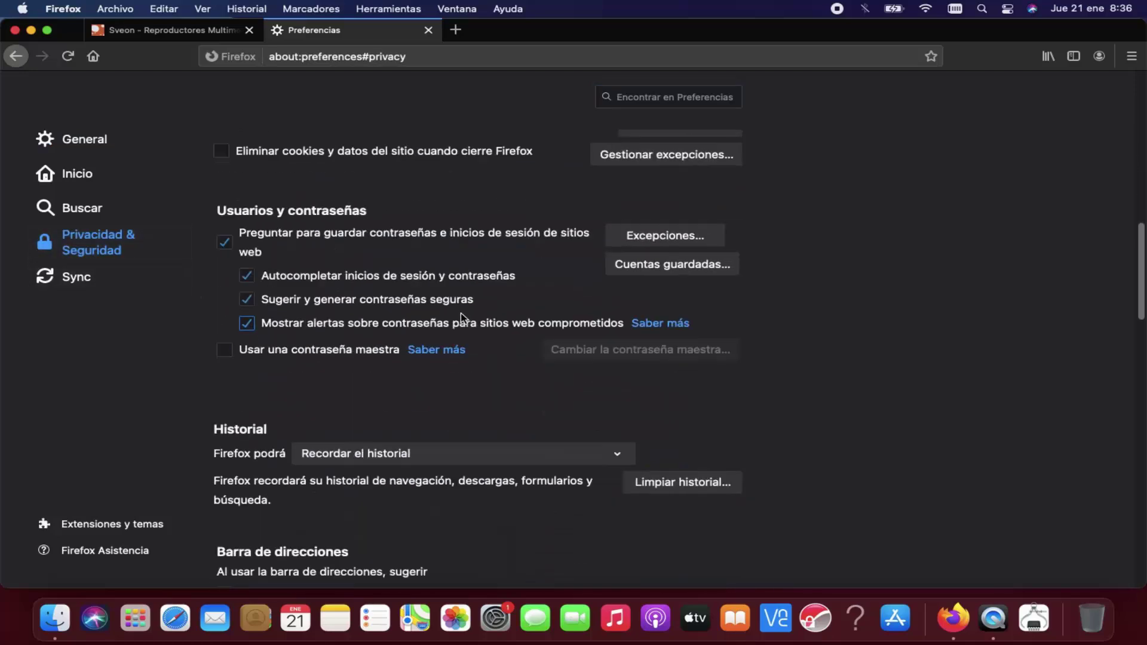
scroll(442, 313, "down", 10)
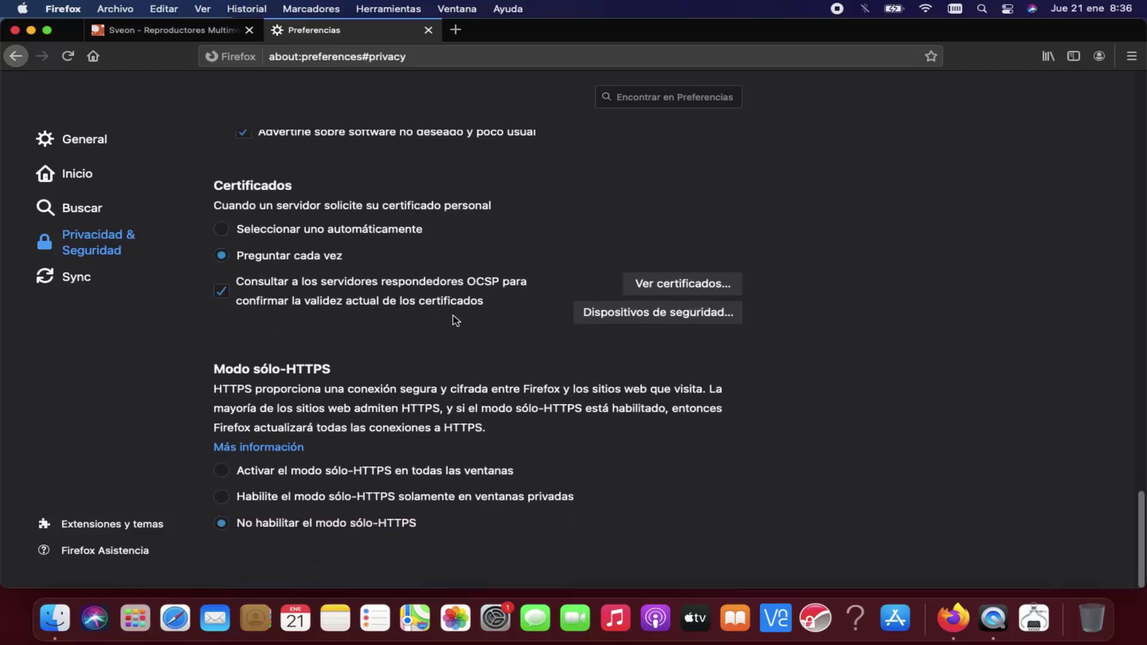
left_click(605, 323)
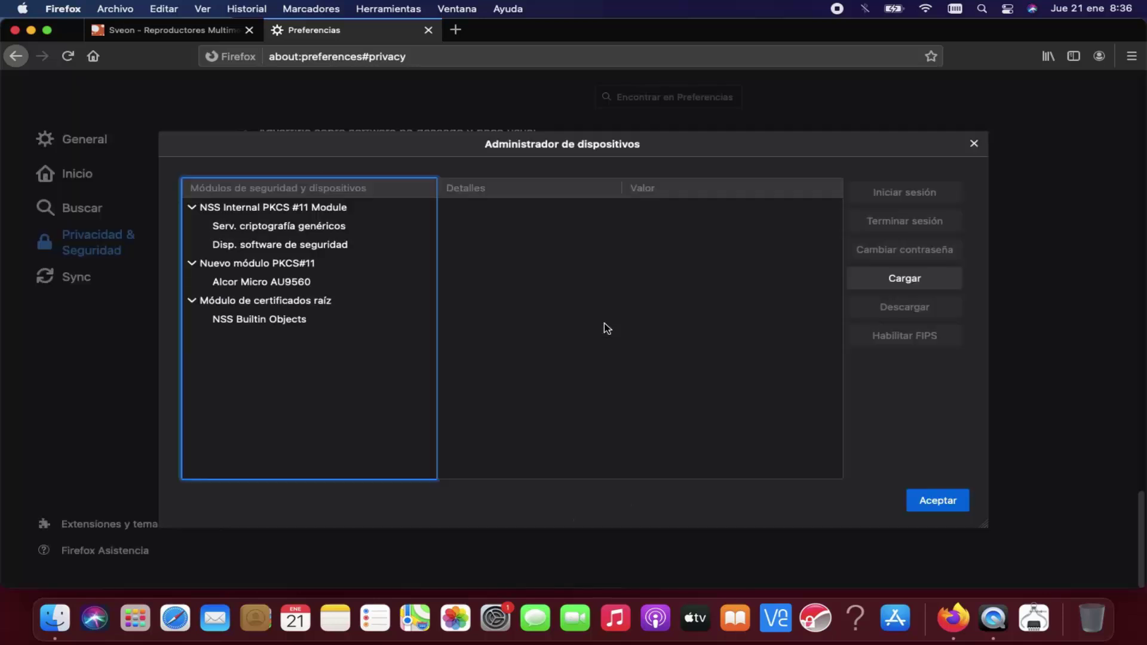
- Select the Alcor Micro AU9560 reader under Nuevo módulo PKCS#11 and log in to it with the electronic ID's PIN
left_click(297, 264)
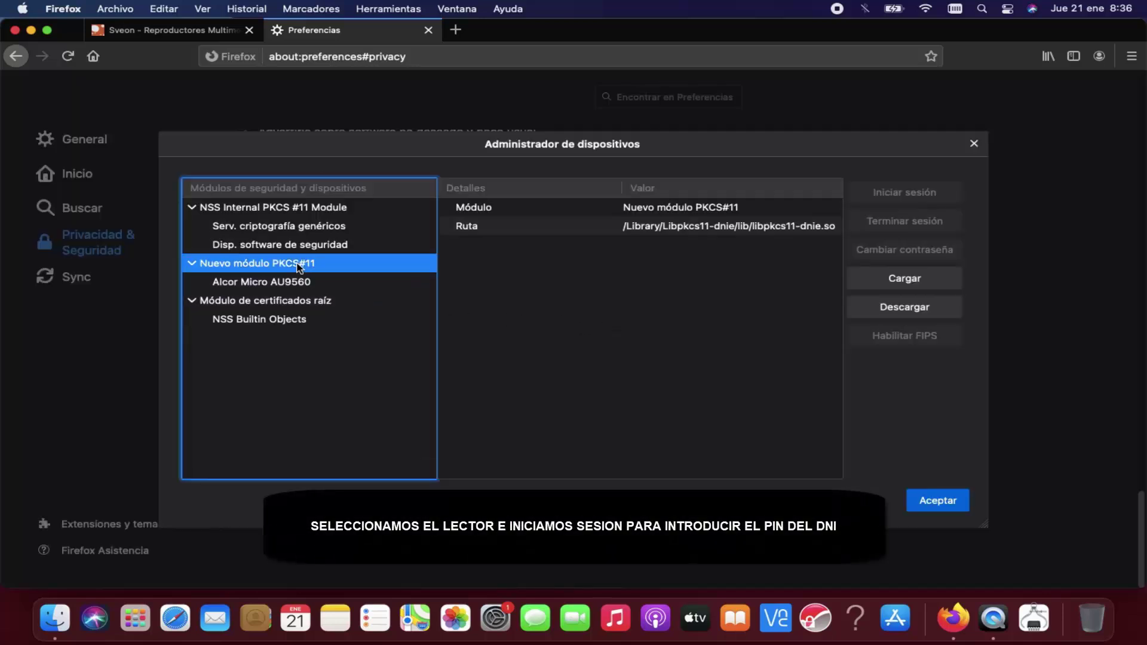
left_click(357, 287)
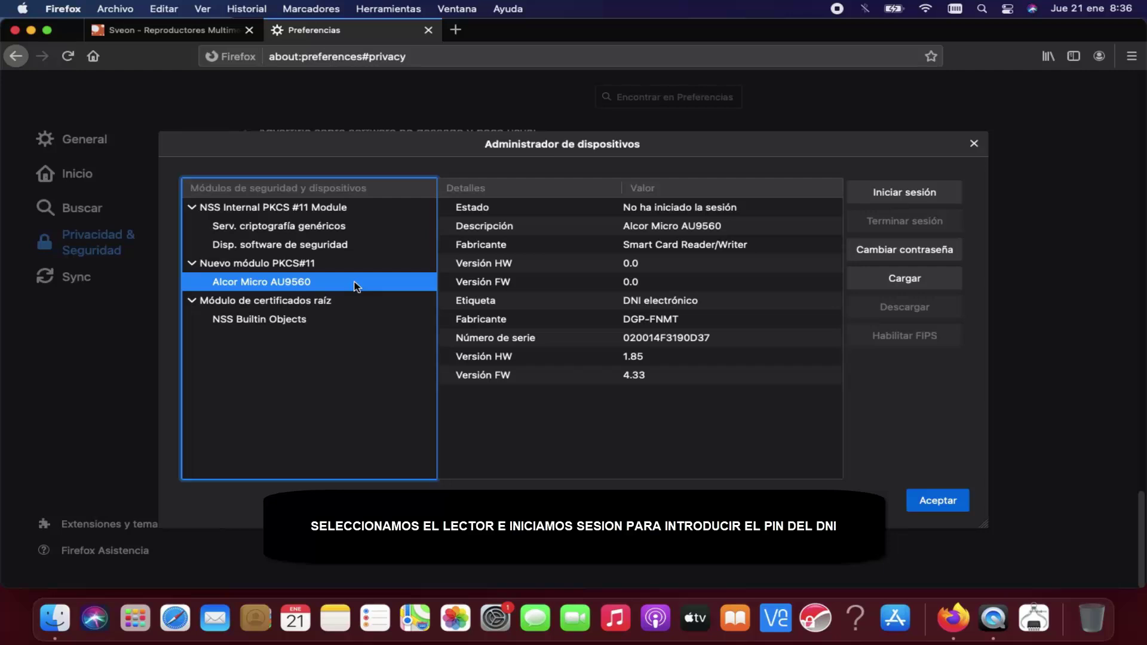
left_click(866, 192)
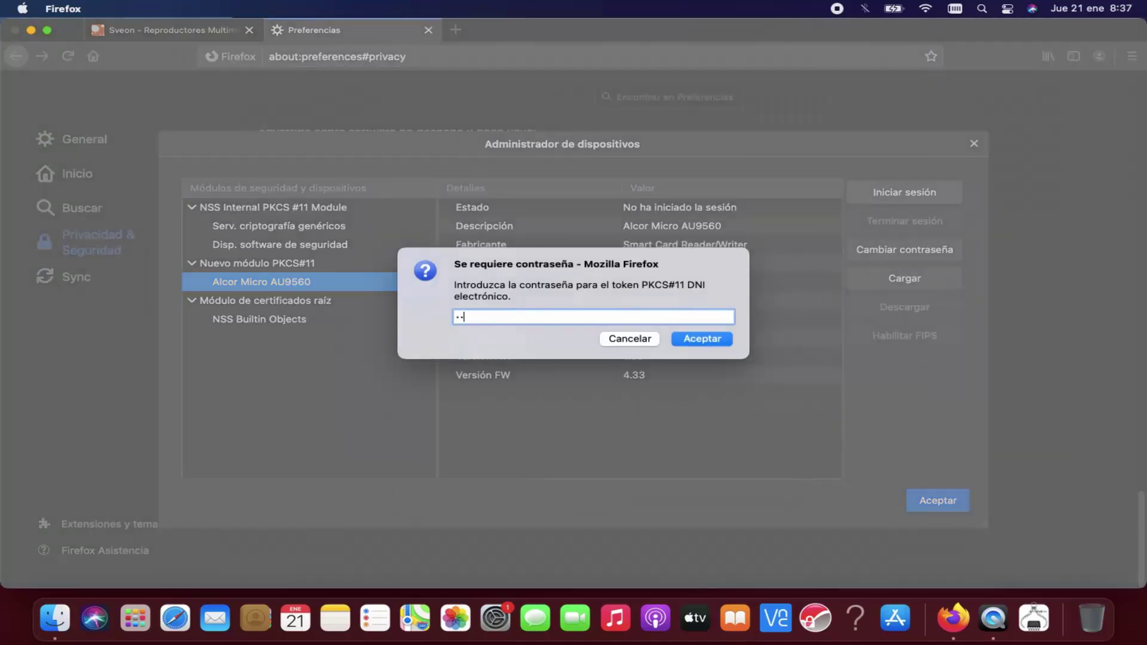
type("•••••••••••")
left_click(710, 345)
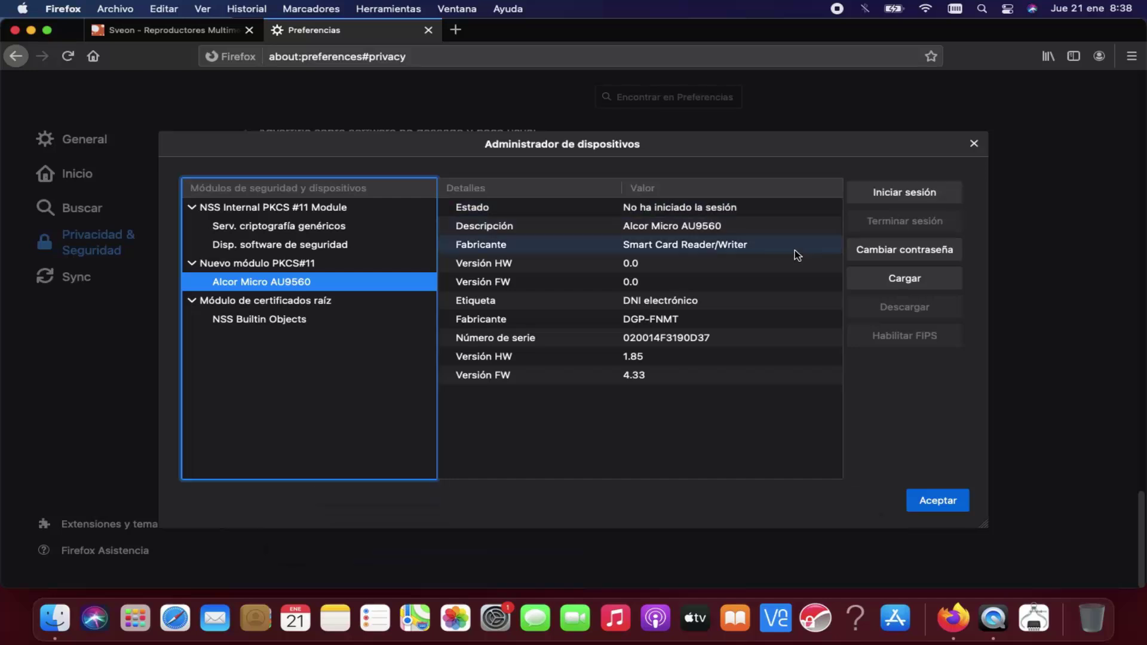
- Close the device manager and the browser window
left_click(974, 144)
left_click(15, 30)
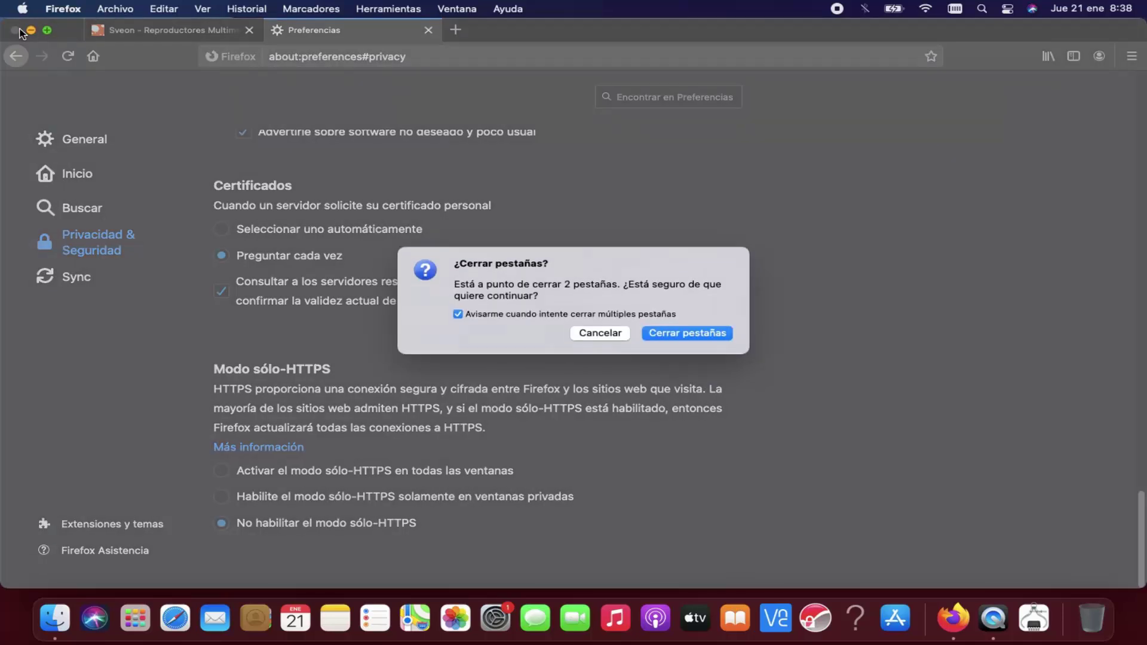